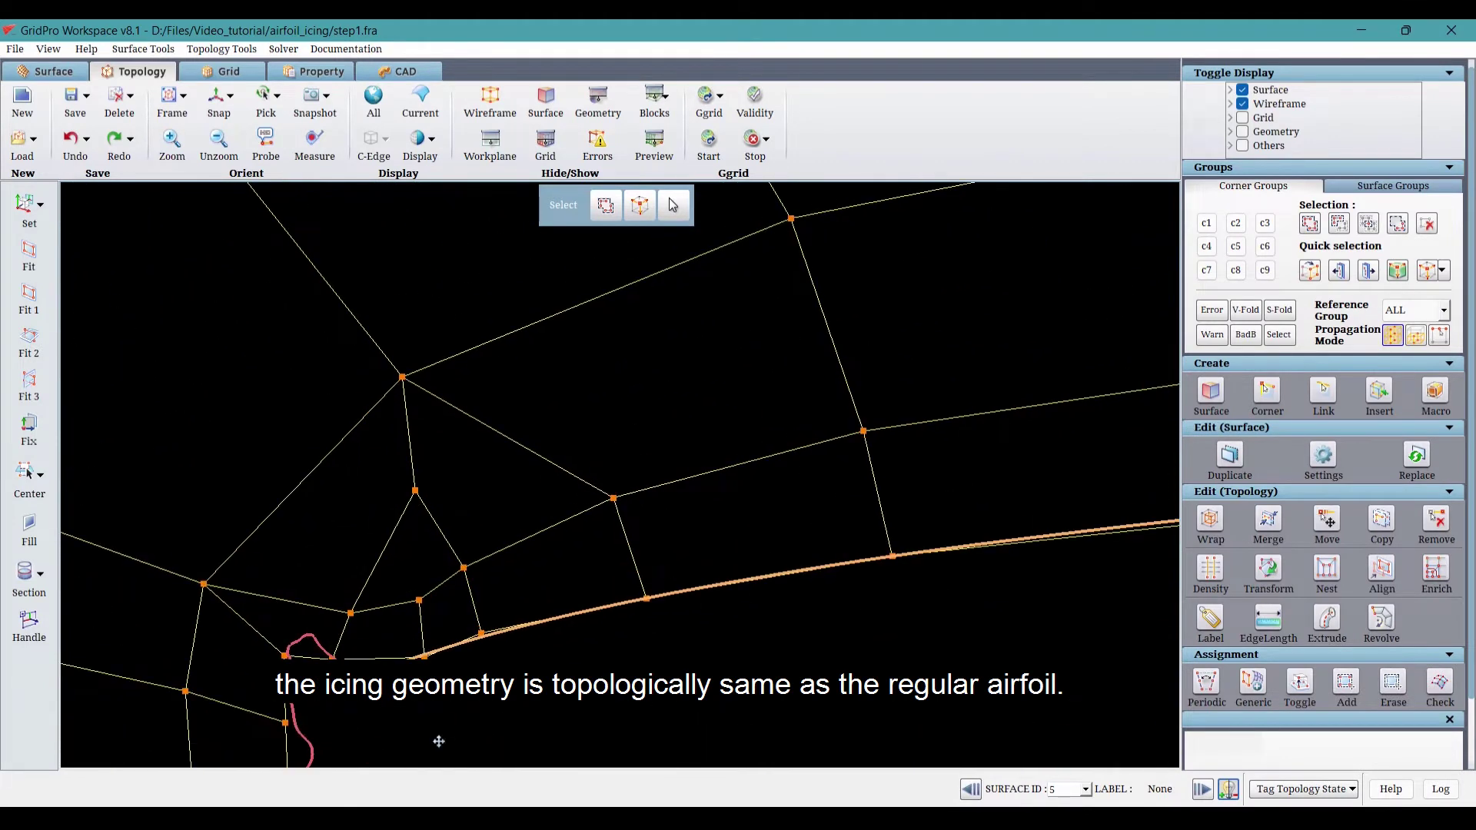
Verify the iced-airfoil topology is valid with 179 blocks and 41664 cells, then open the grid schedule
left_click_drag(439, 738, 404, 506)
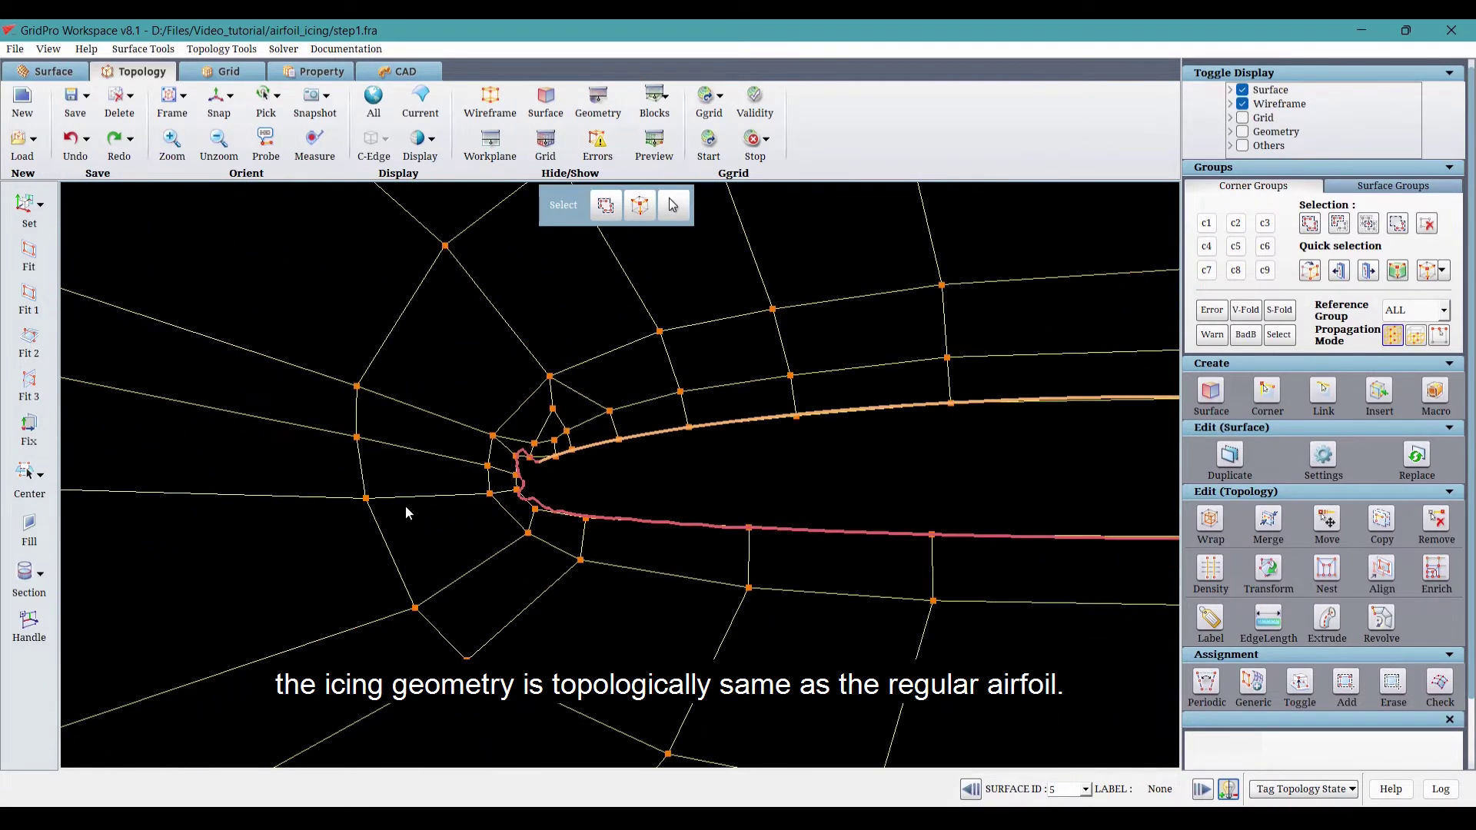
left_click_drag(646, 524, 323, 501)
scroll(567, 557, "down", 5)
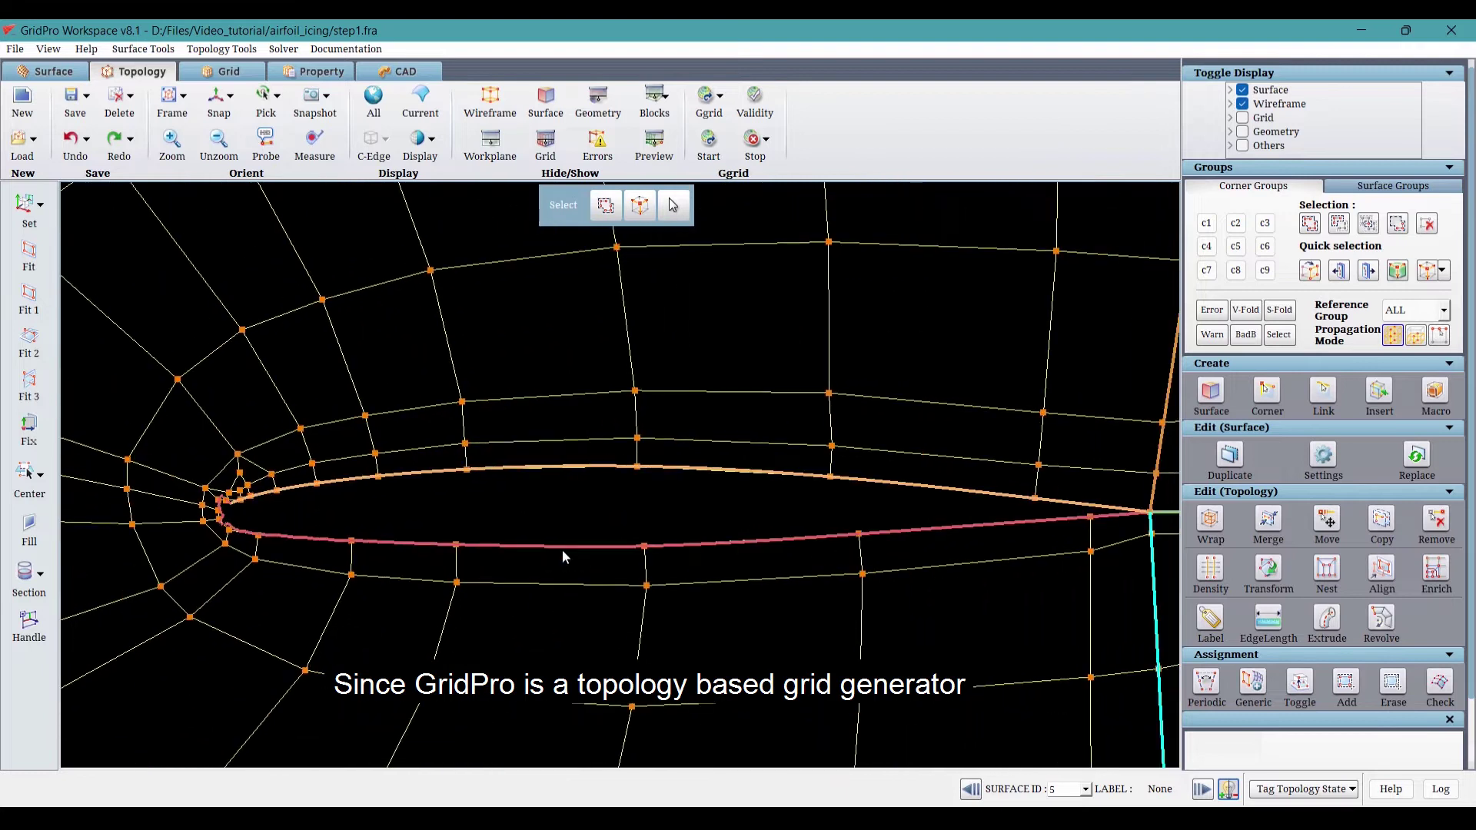
scroll(669, 515, "up", 6)
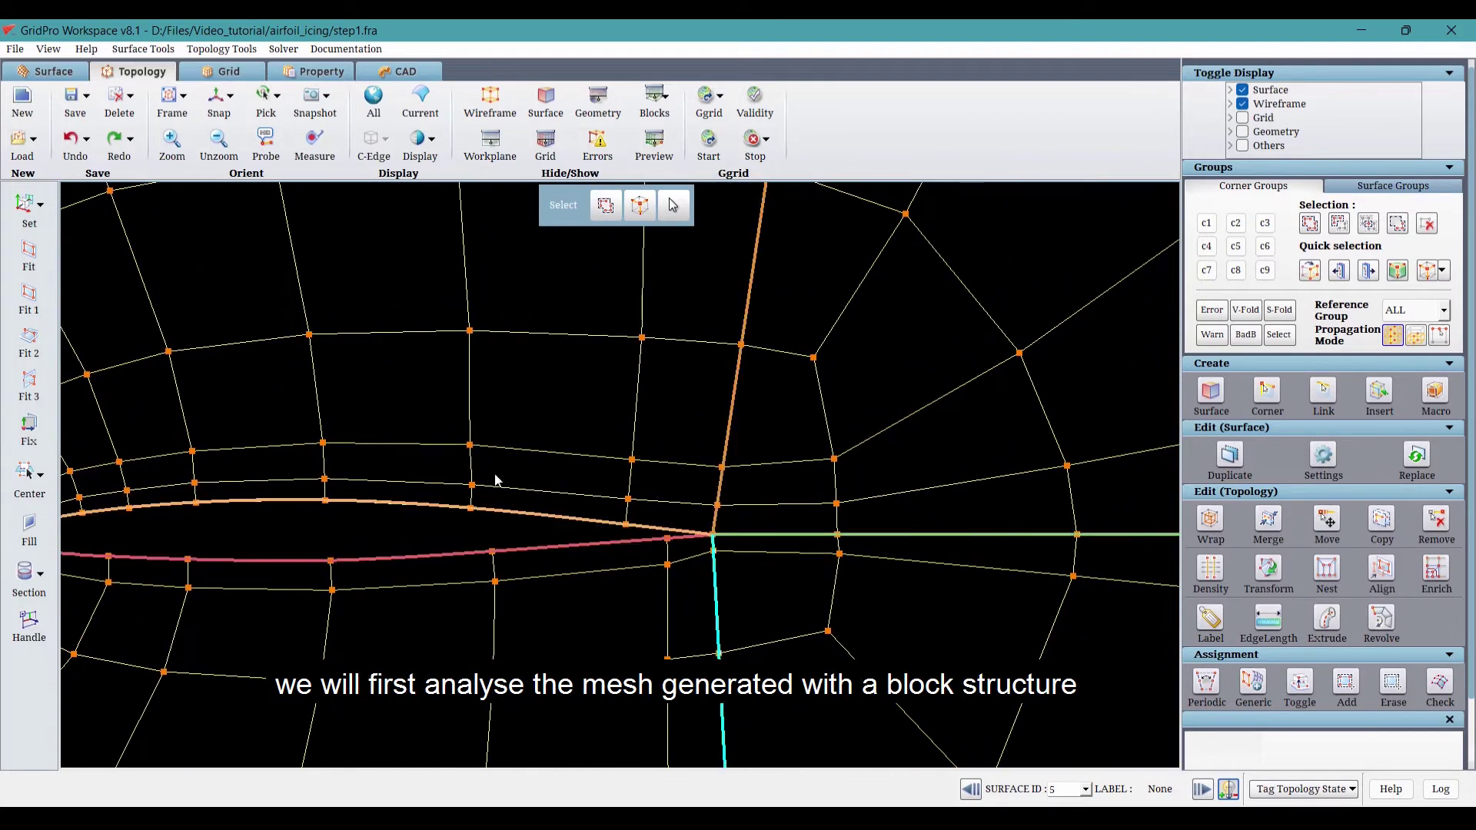
left_click(756, 99)
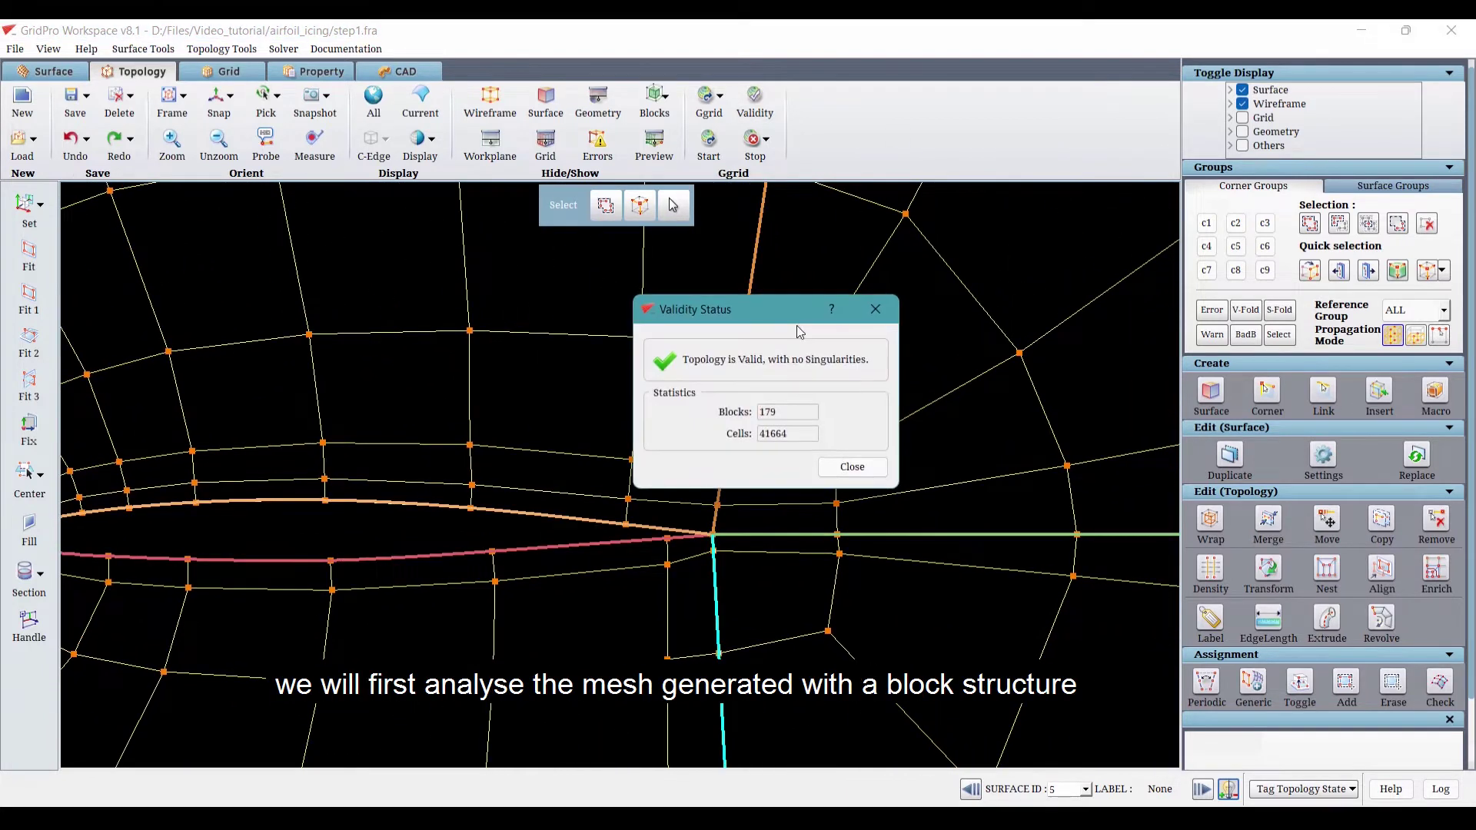
left_click(851, 466)
left_click(706, 145)
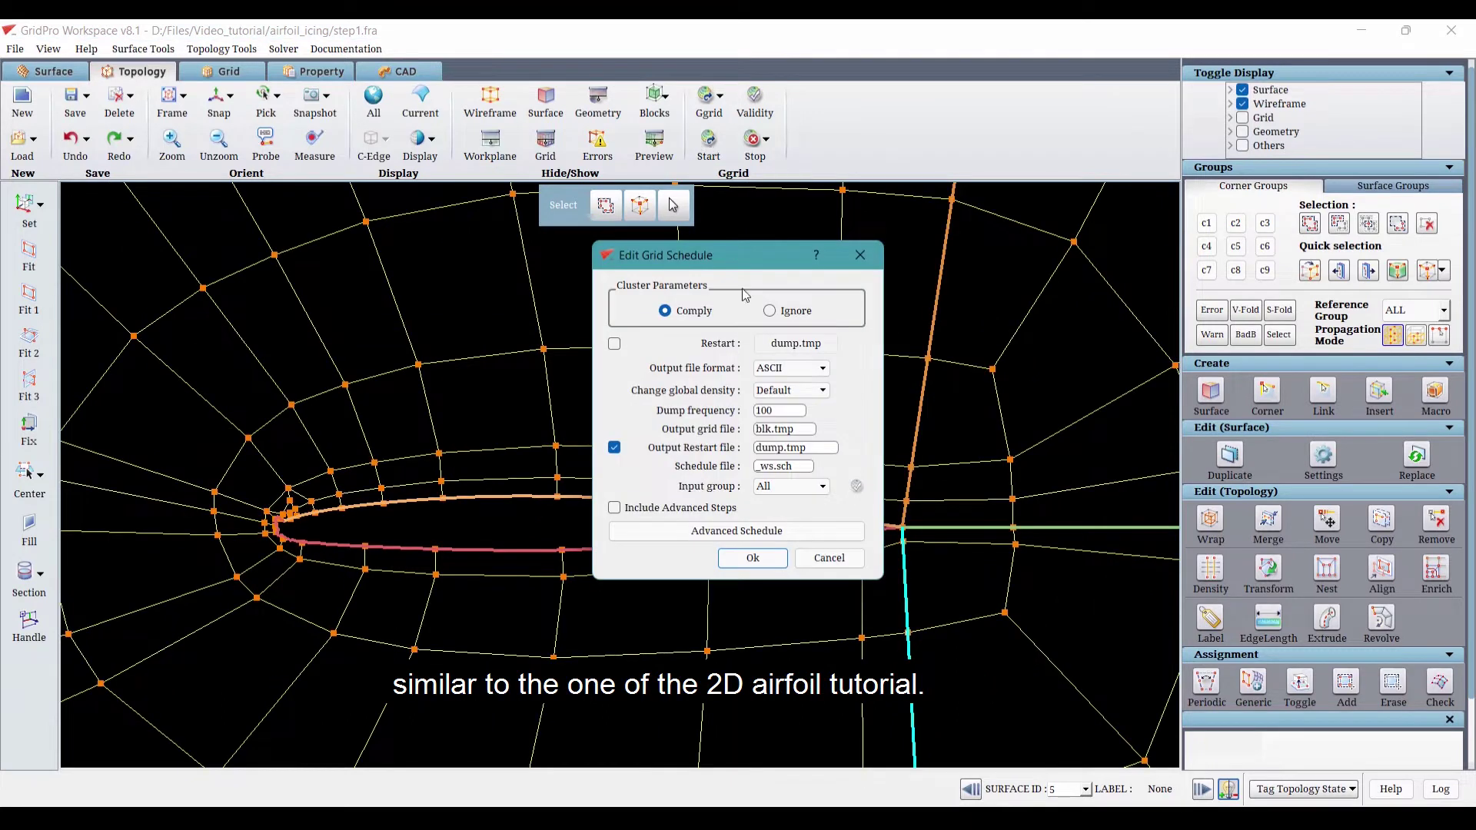
Generate the grid from blk_nonest, overwriting old files, and inspect how coarsely it resolves the ice
left_click(770, 562)
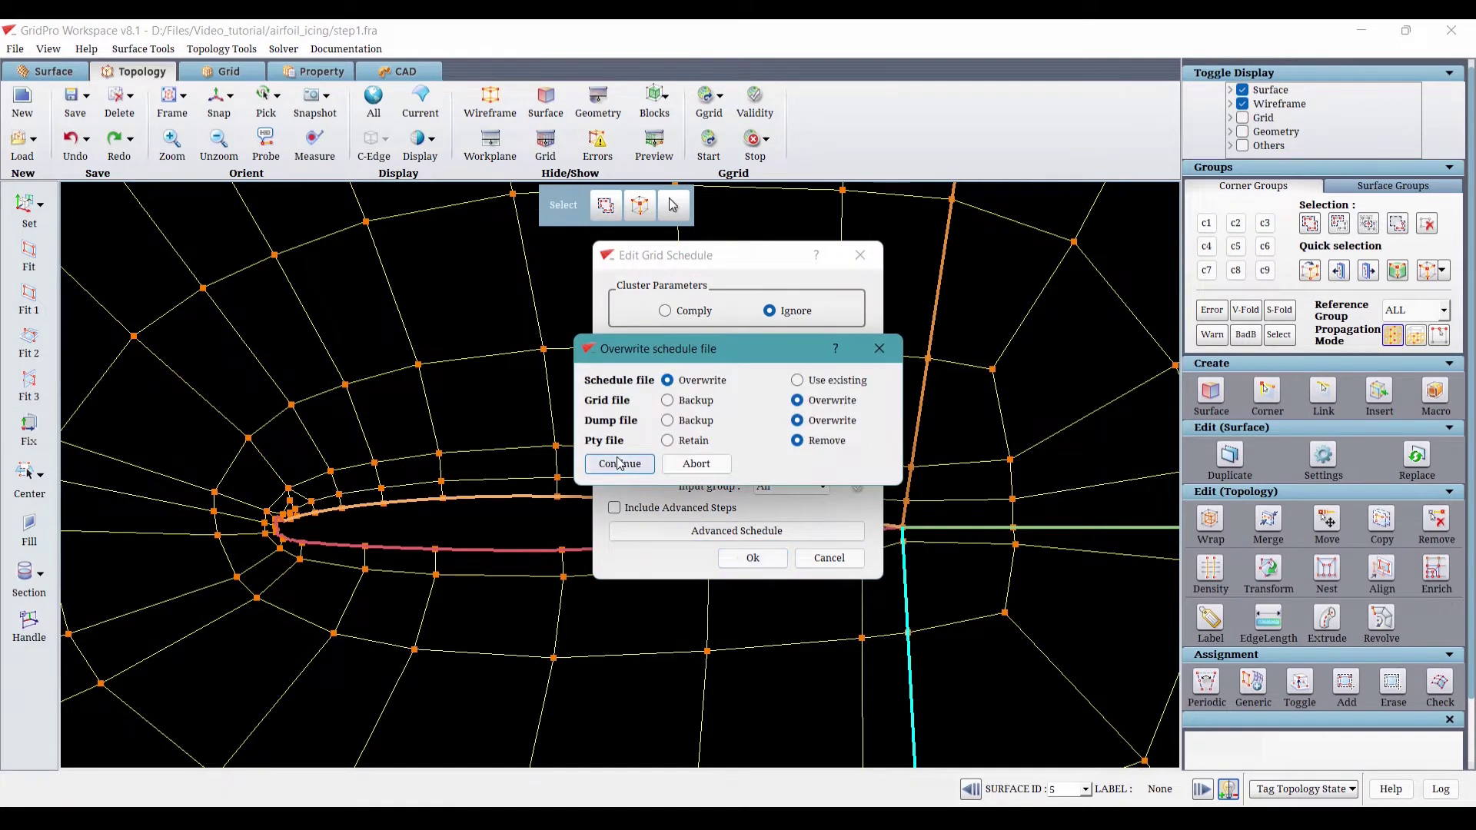
left_click(624, 462)
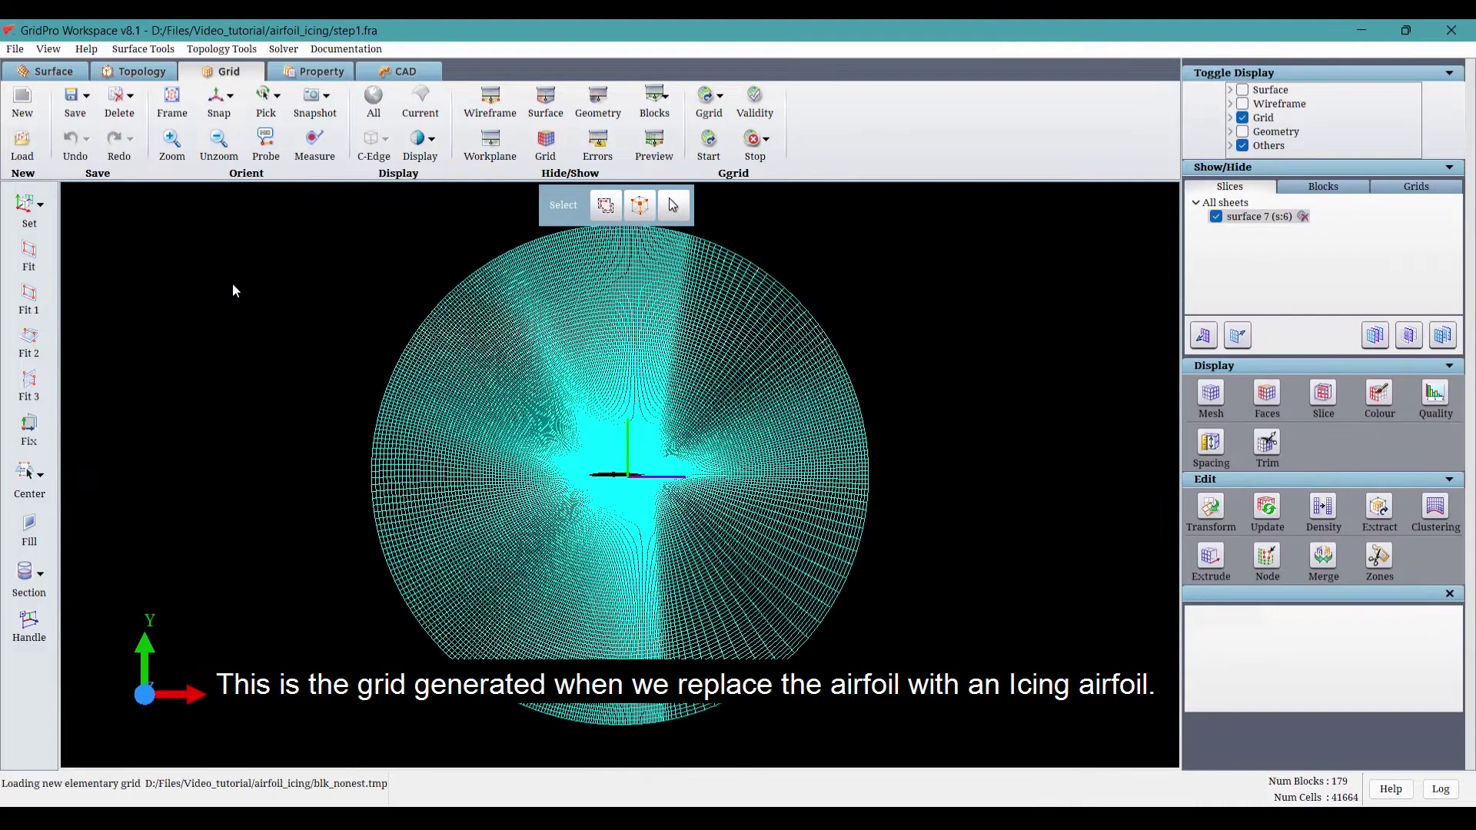
scroll(613, 492, "up", 5)
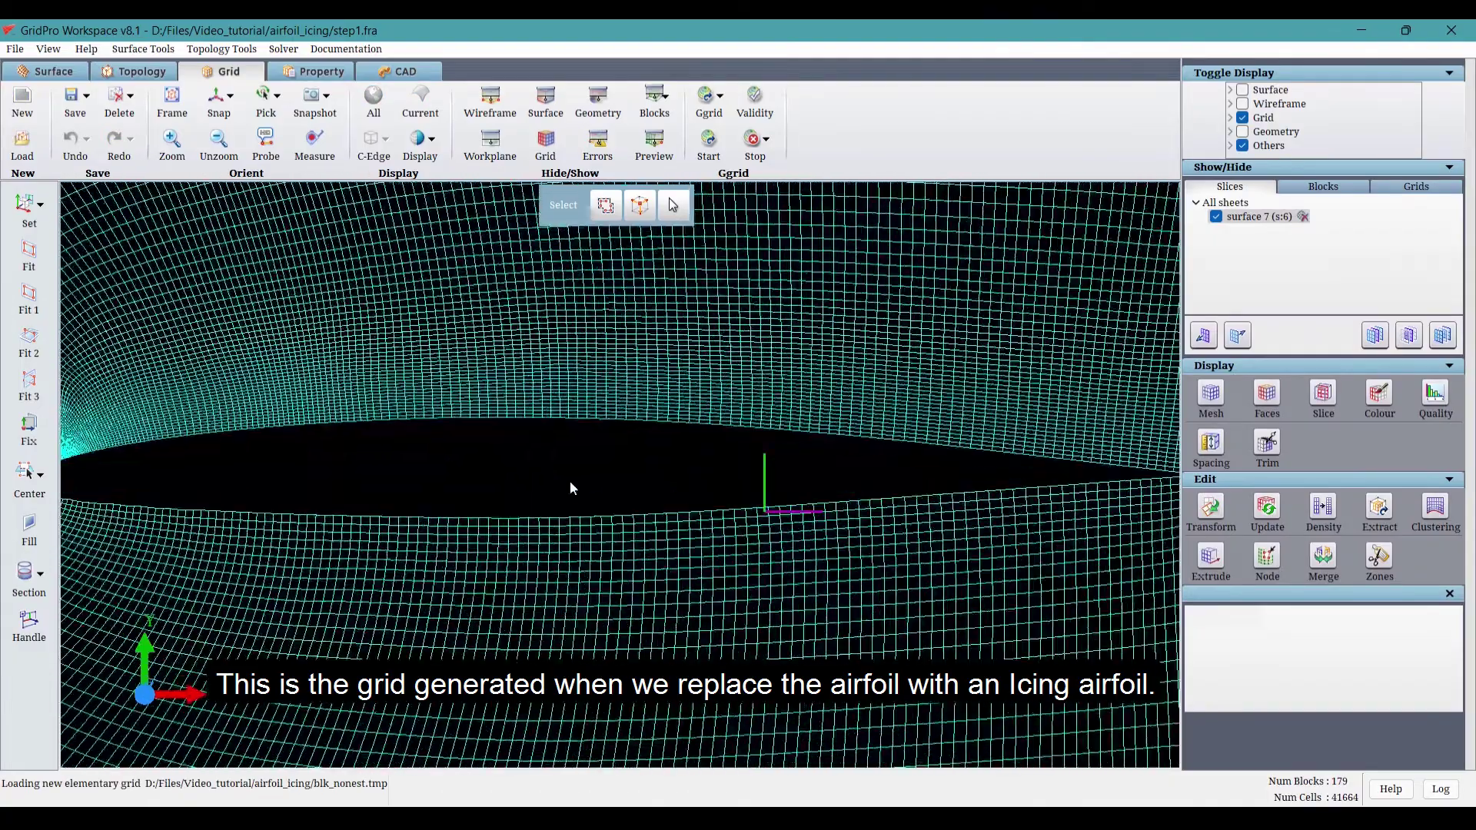
left_click_drag(570, 482, 621, 485)
scroll(620, 481, "up", 5)
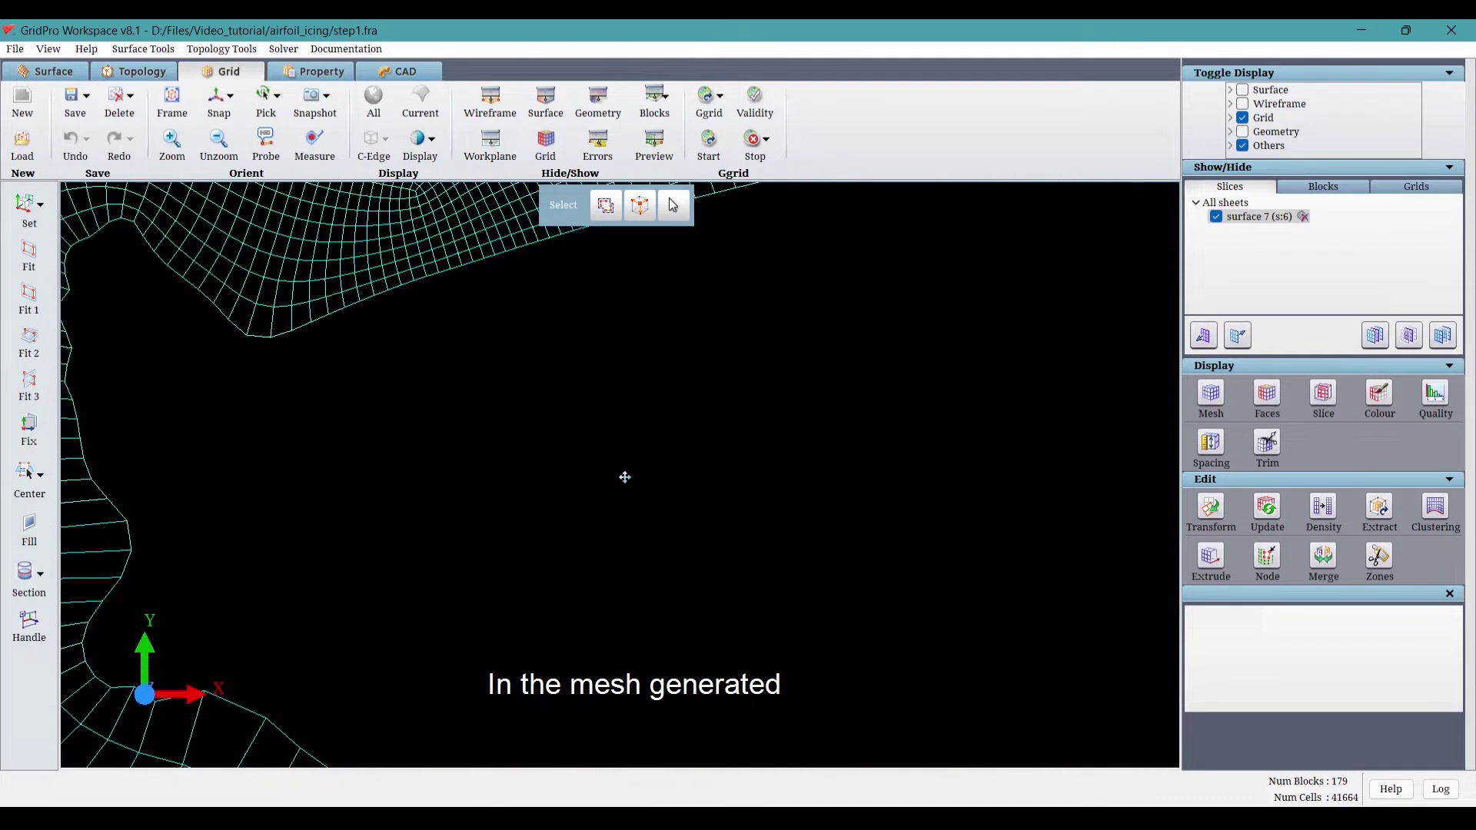
scroll(754, 529, "down", 2)
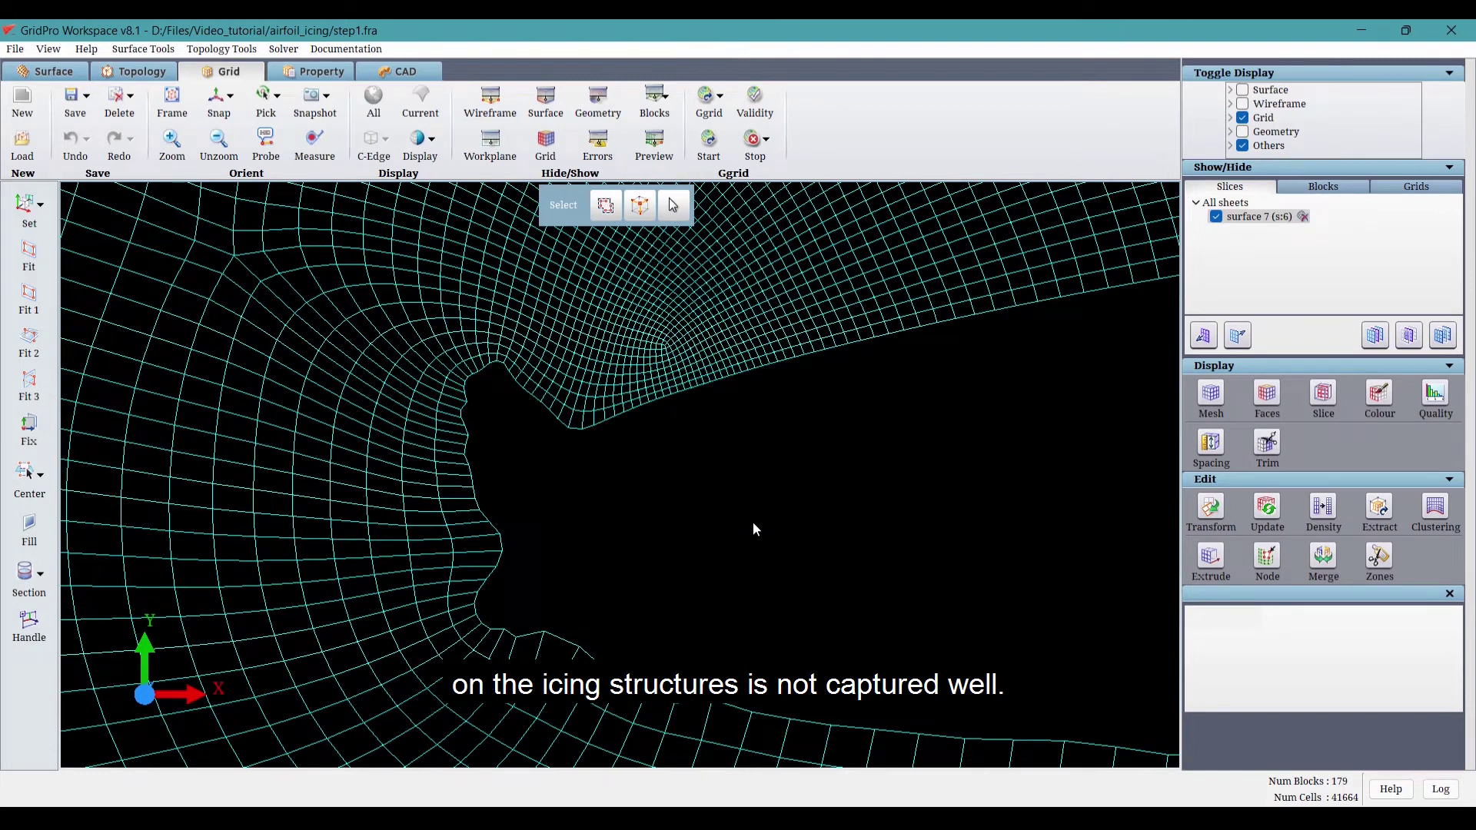
Load before_nest.fra in the Topology view and preview the forward nest settings
left_click(142, 71)
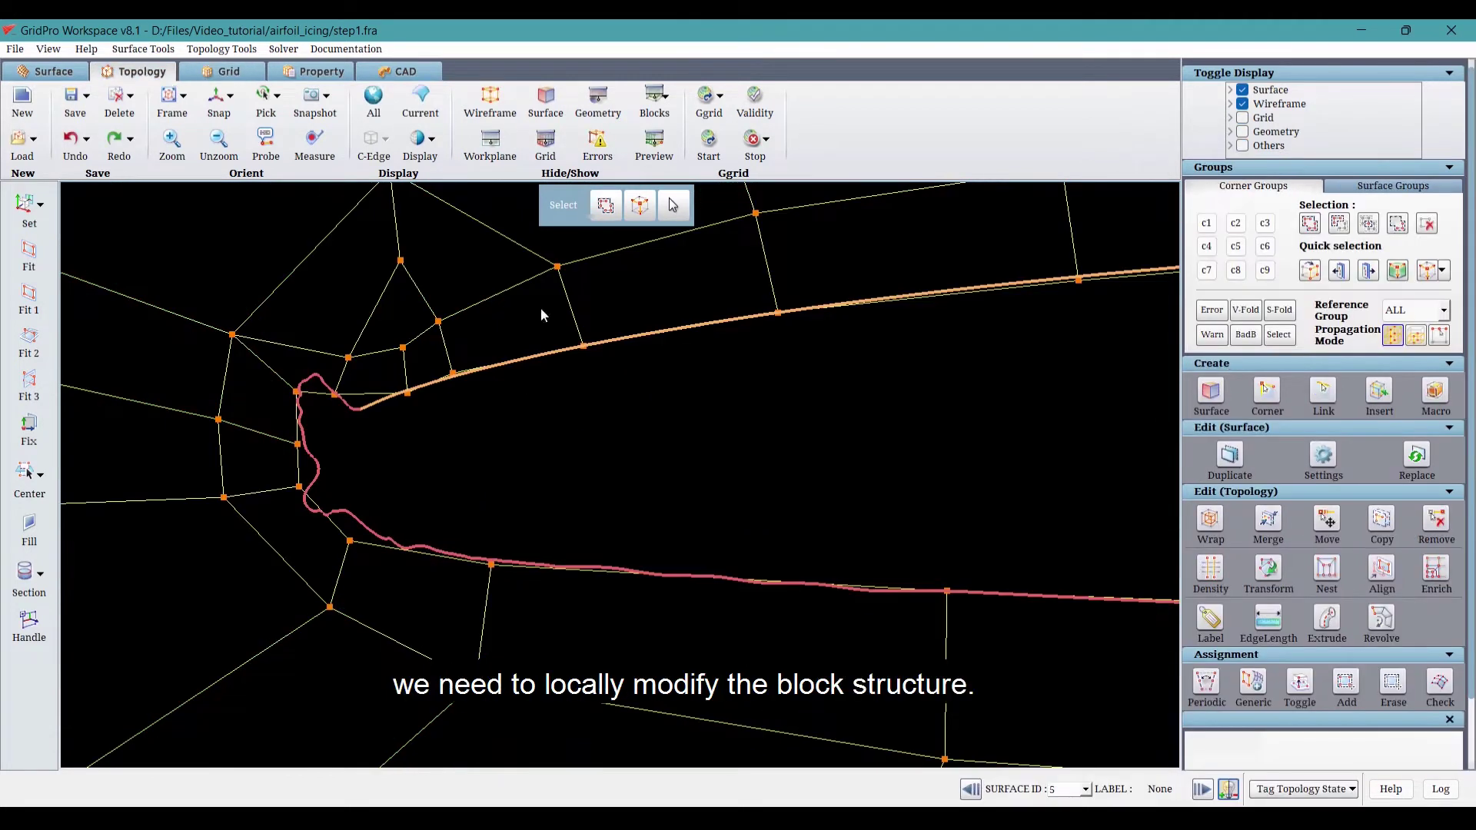
scroll(547, 357, "down", 3)
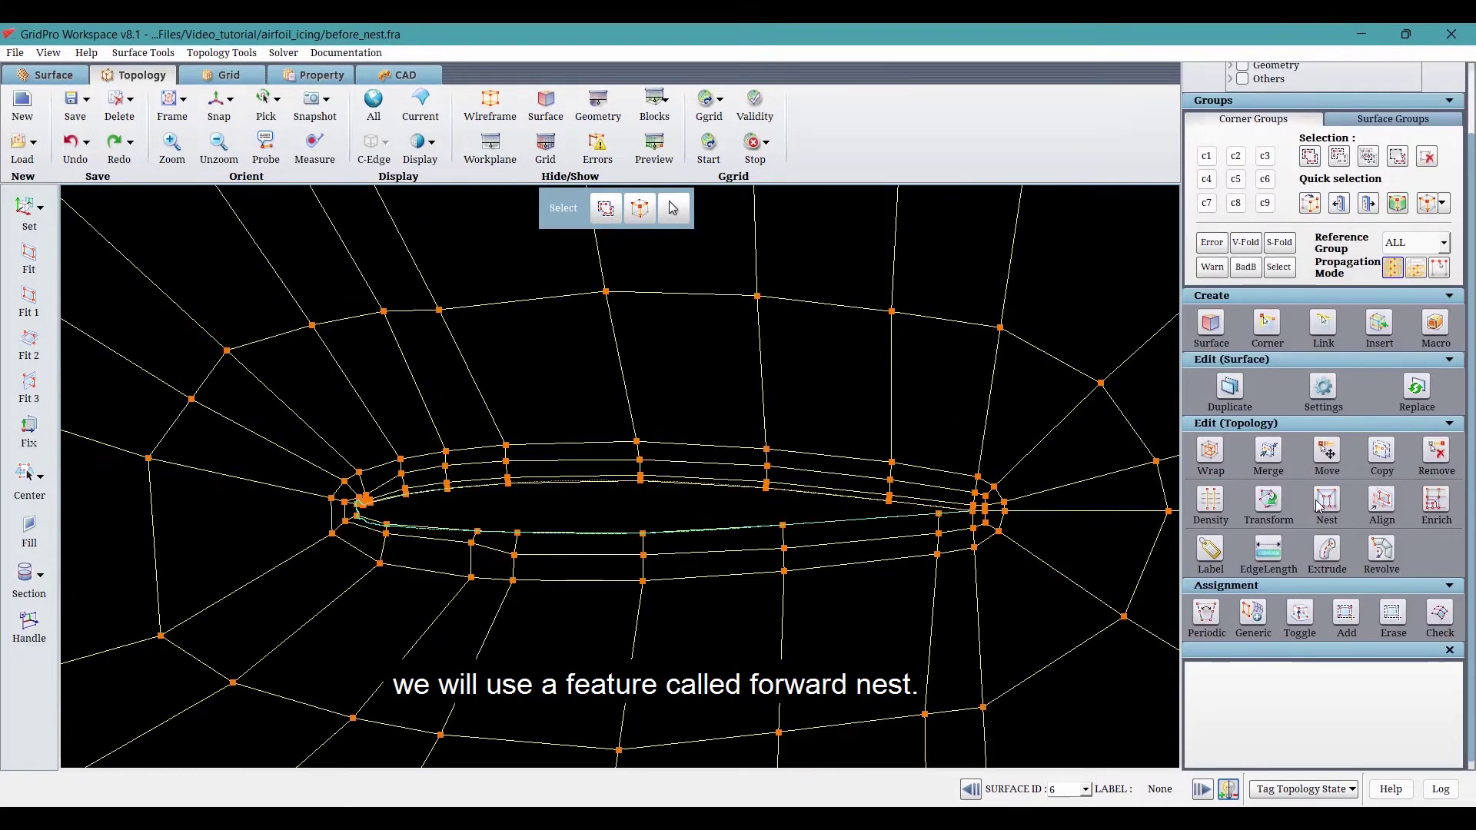
left_click(1319, 505)
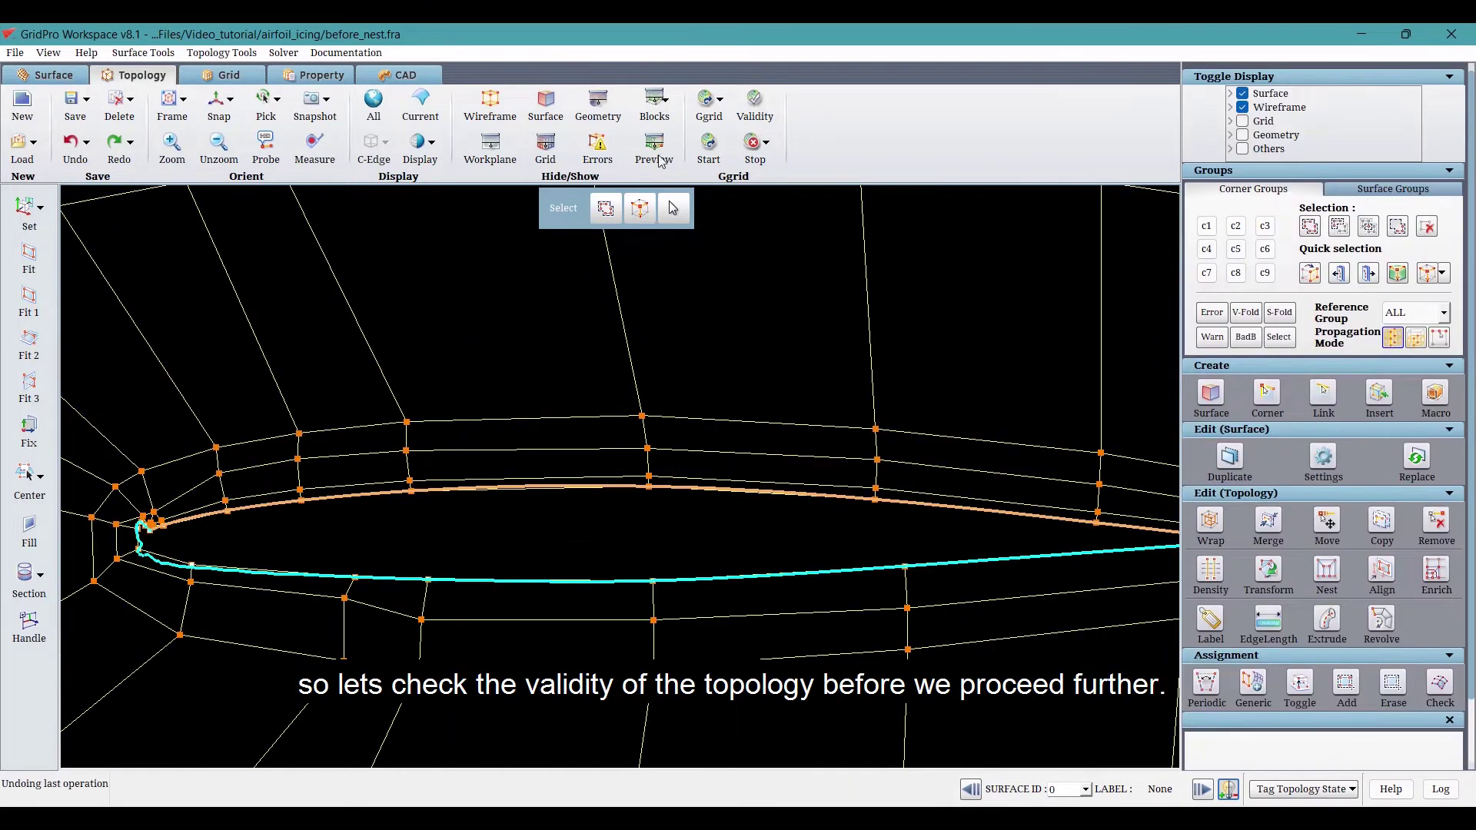
Validate the before_nest topology (165 blocks, 40704 cells) and display corner group c2
left_click(753, 106)
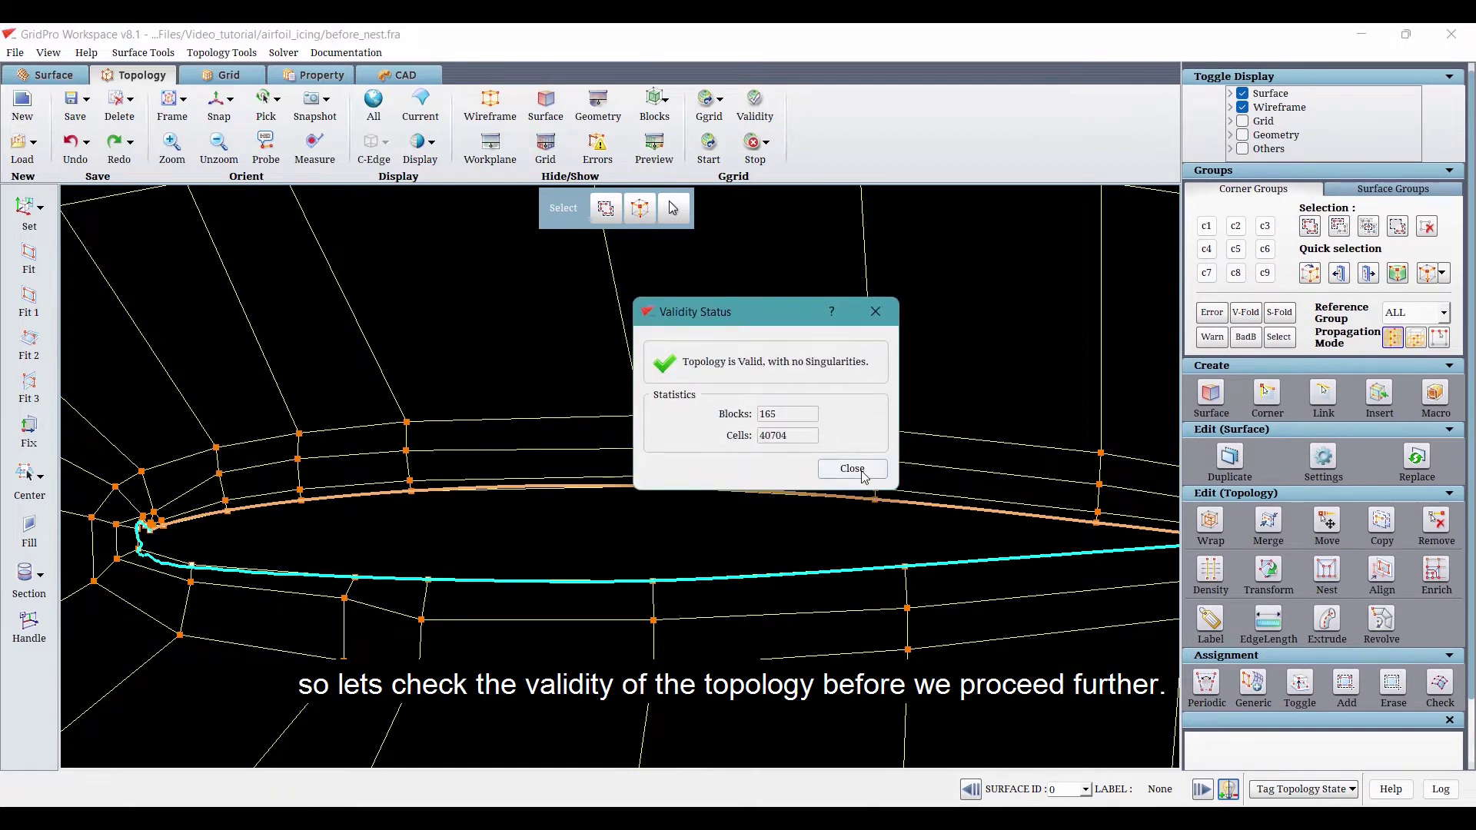
left_click(862, 473)
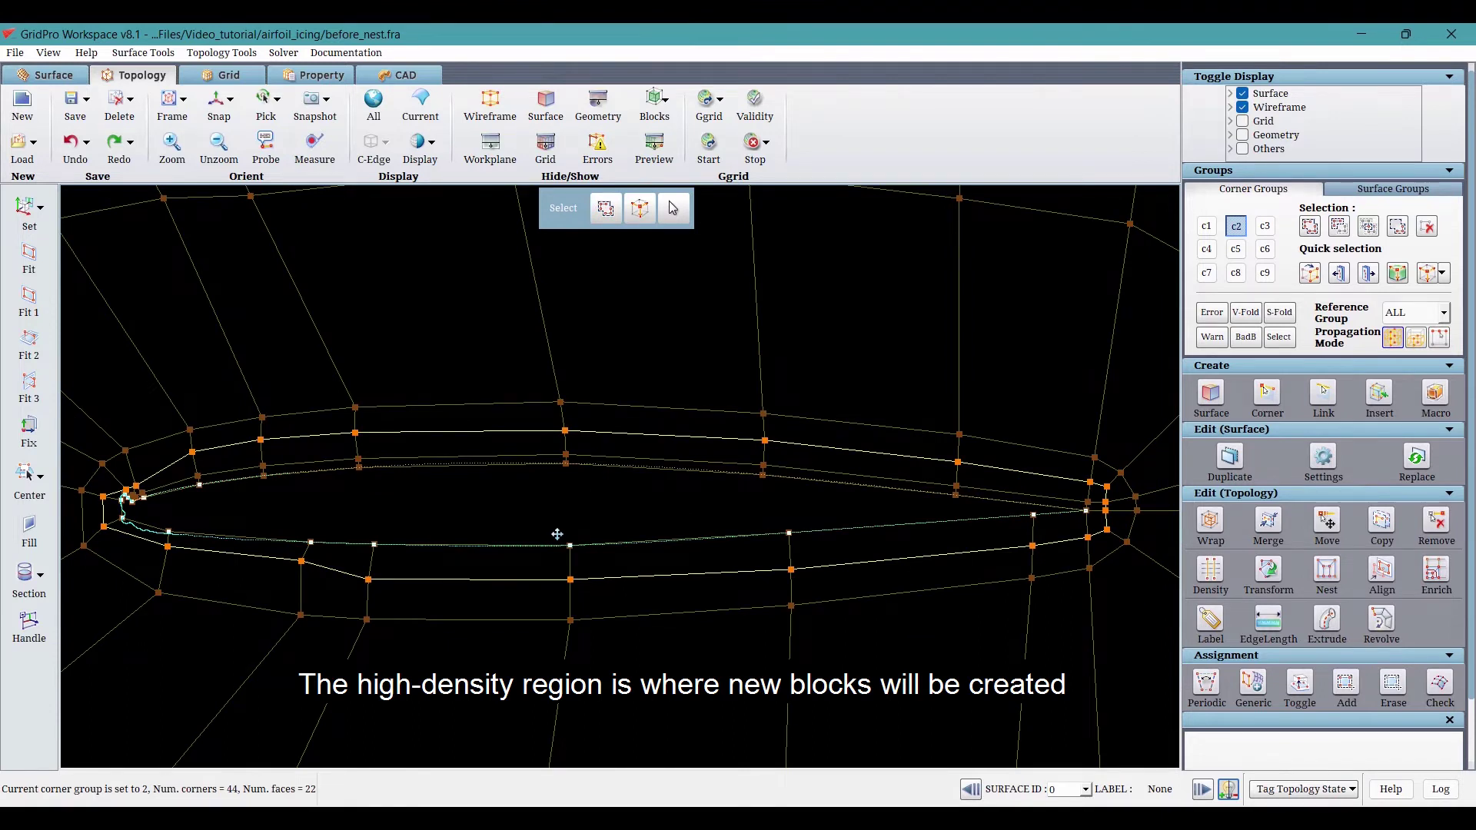
left_click(1266, 227)
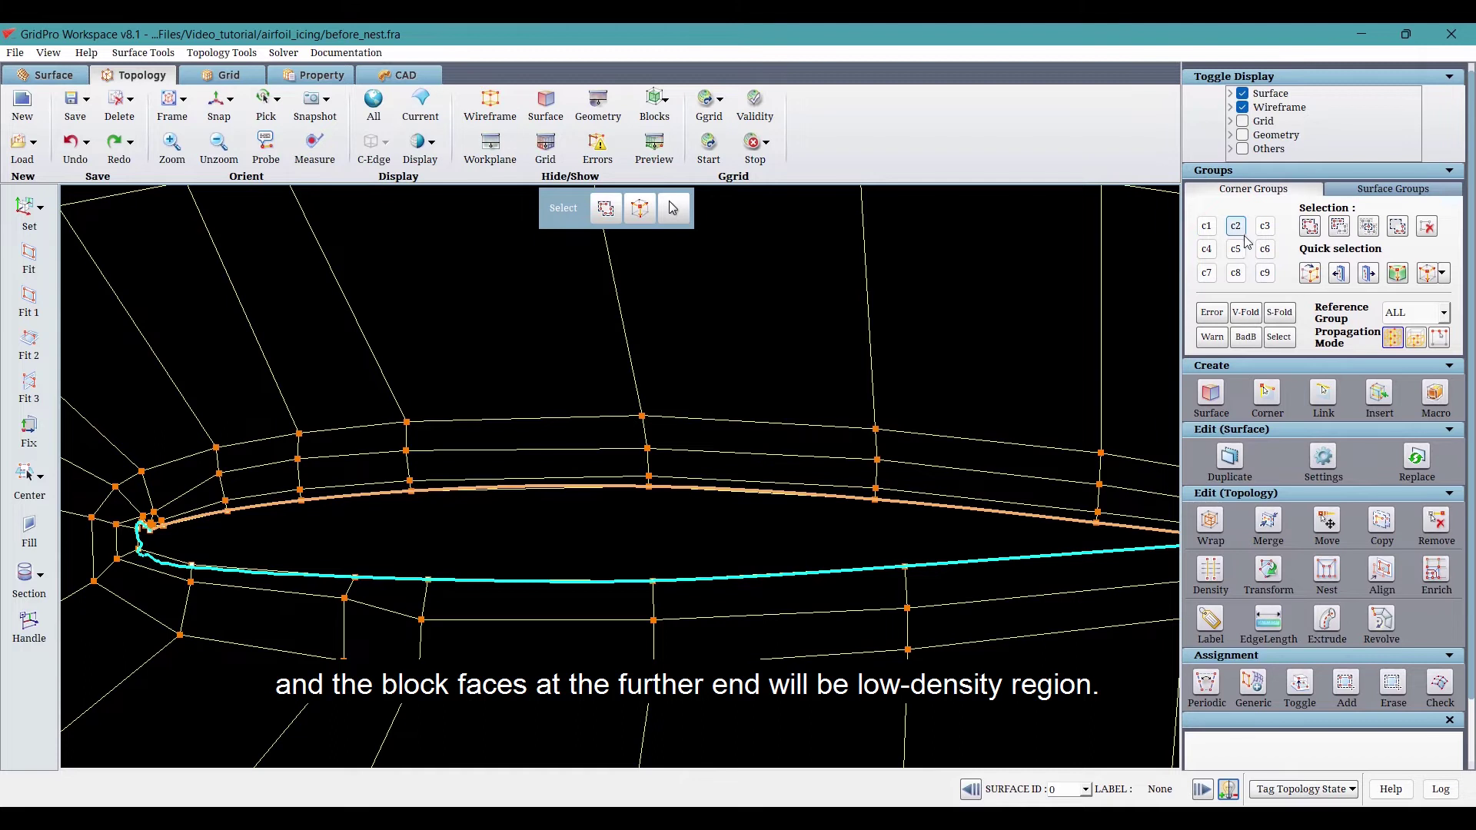
Review c2 high-density and c3 low-density faces with surfaces hidden, then select direction group c1
left_click(1236, 228)
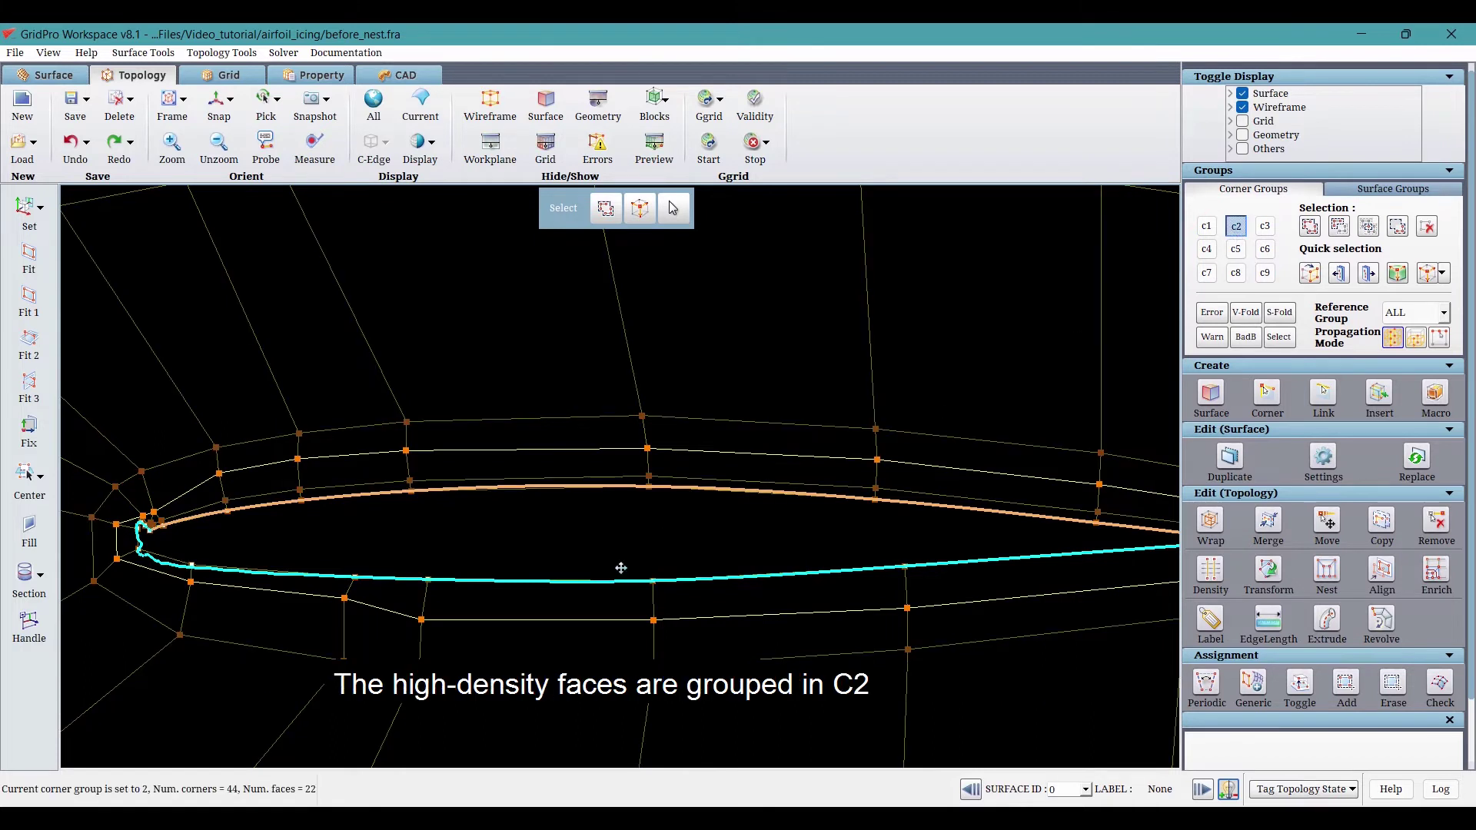
left_click_drag(611, 562, 566, 555)
scroll(567, 556, "down", 2)
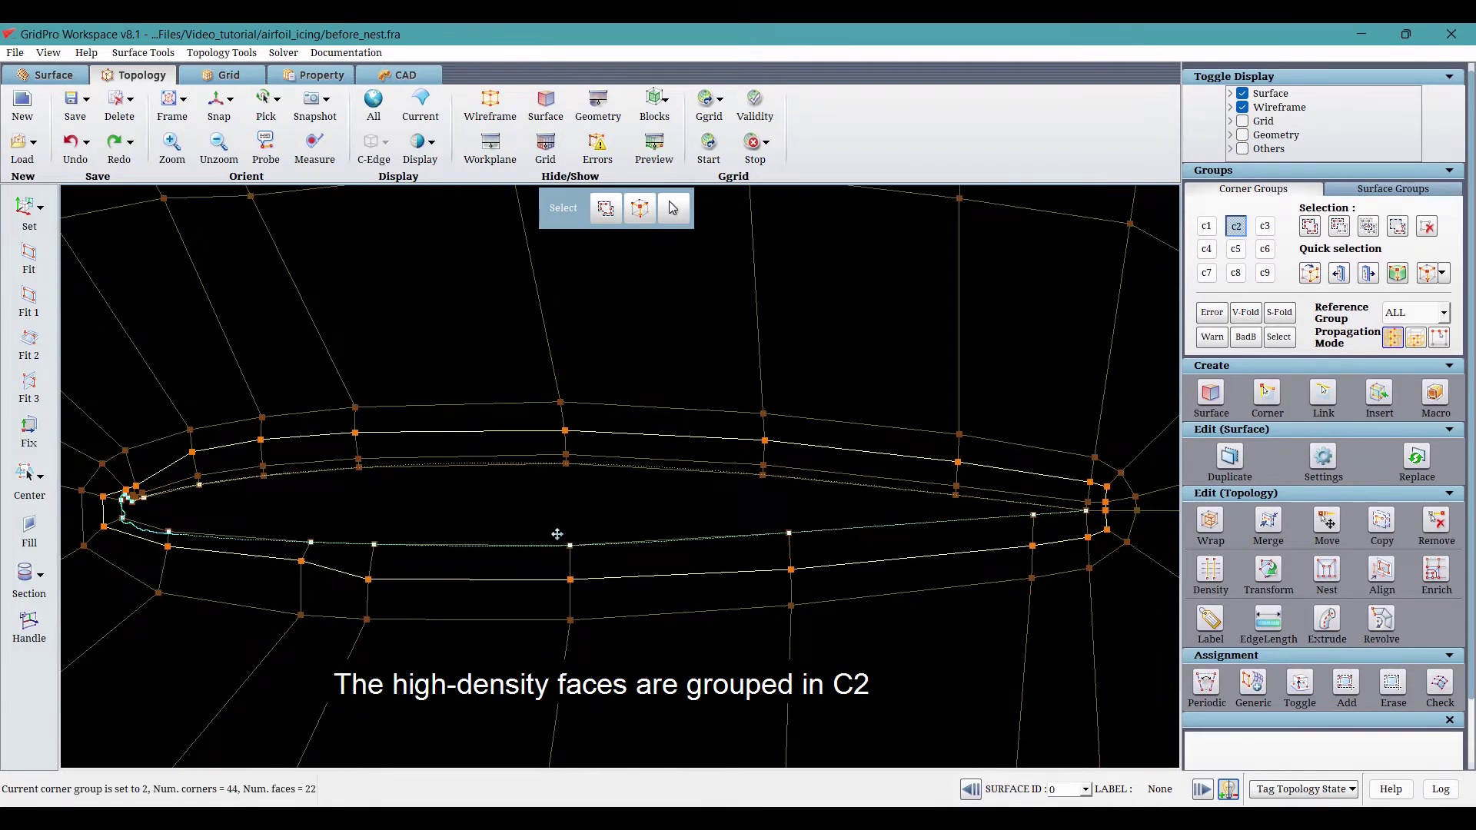
left_click(1242, 93)
left_click(1265, 226)
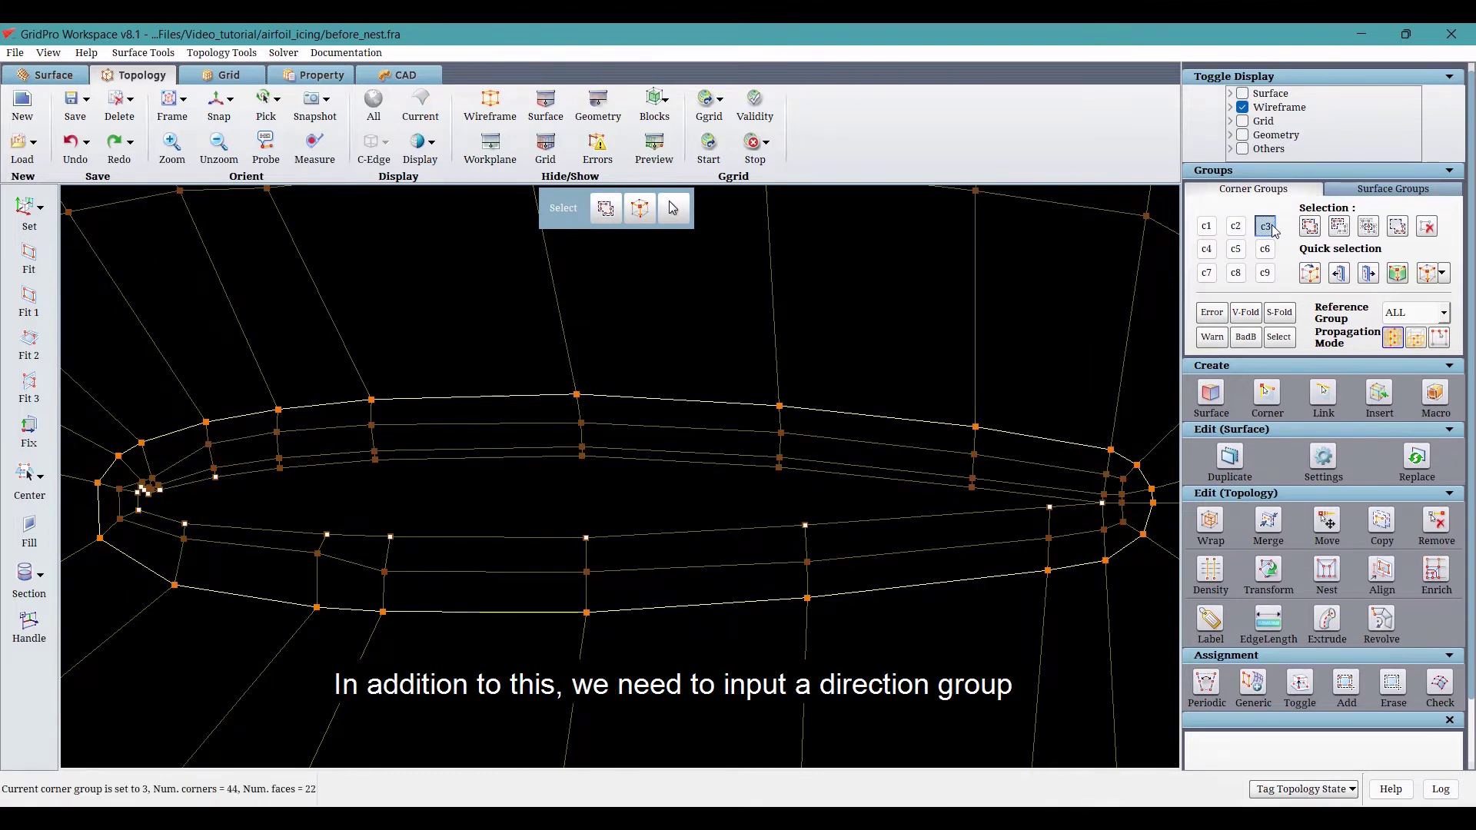
left_click(1206, 228)
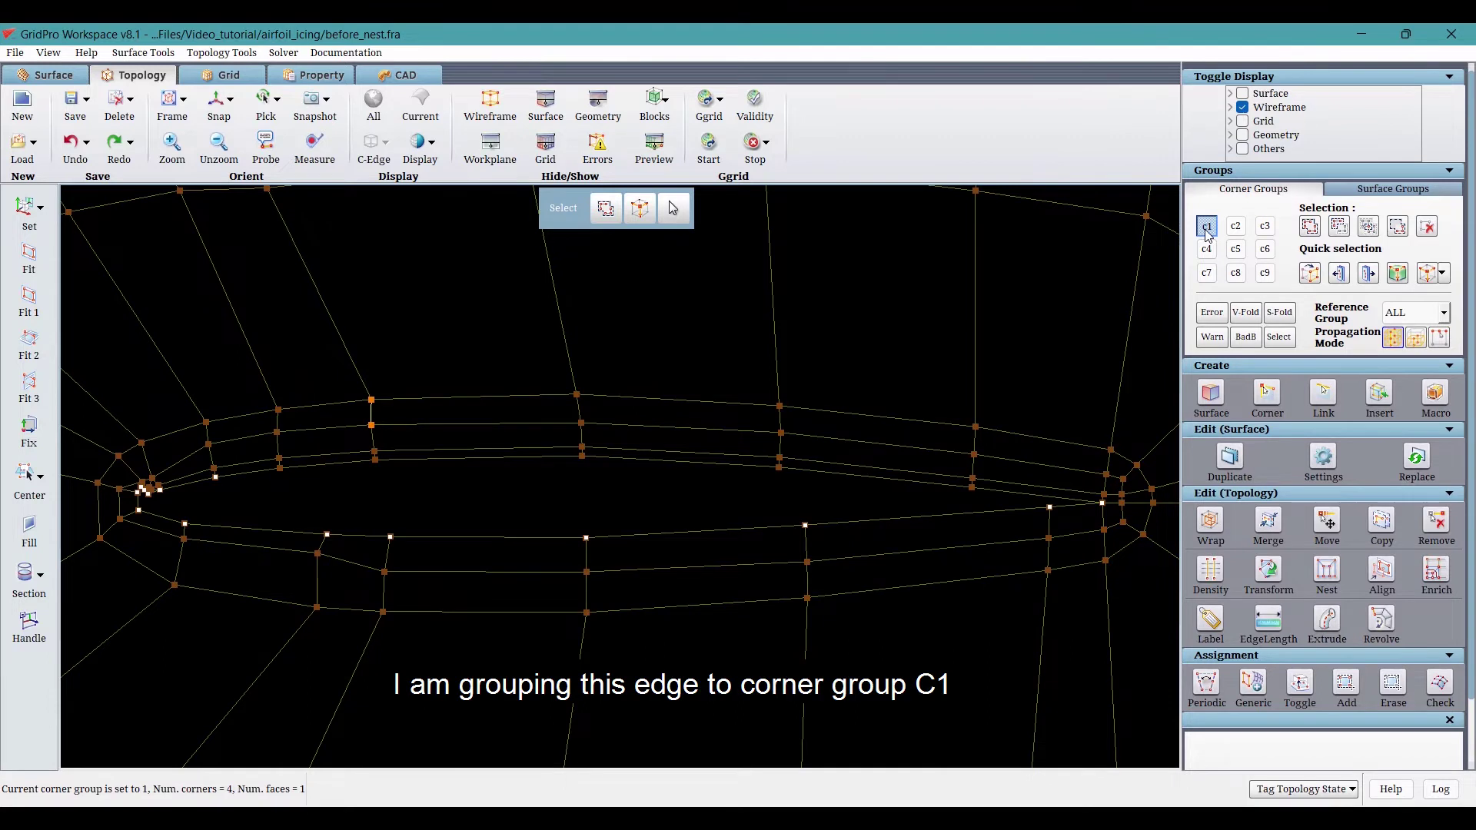
Configure a forward nest: high density c2, low density c3, direction c1, 2 refinement levels
left_click(1209, 231)
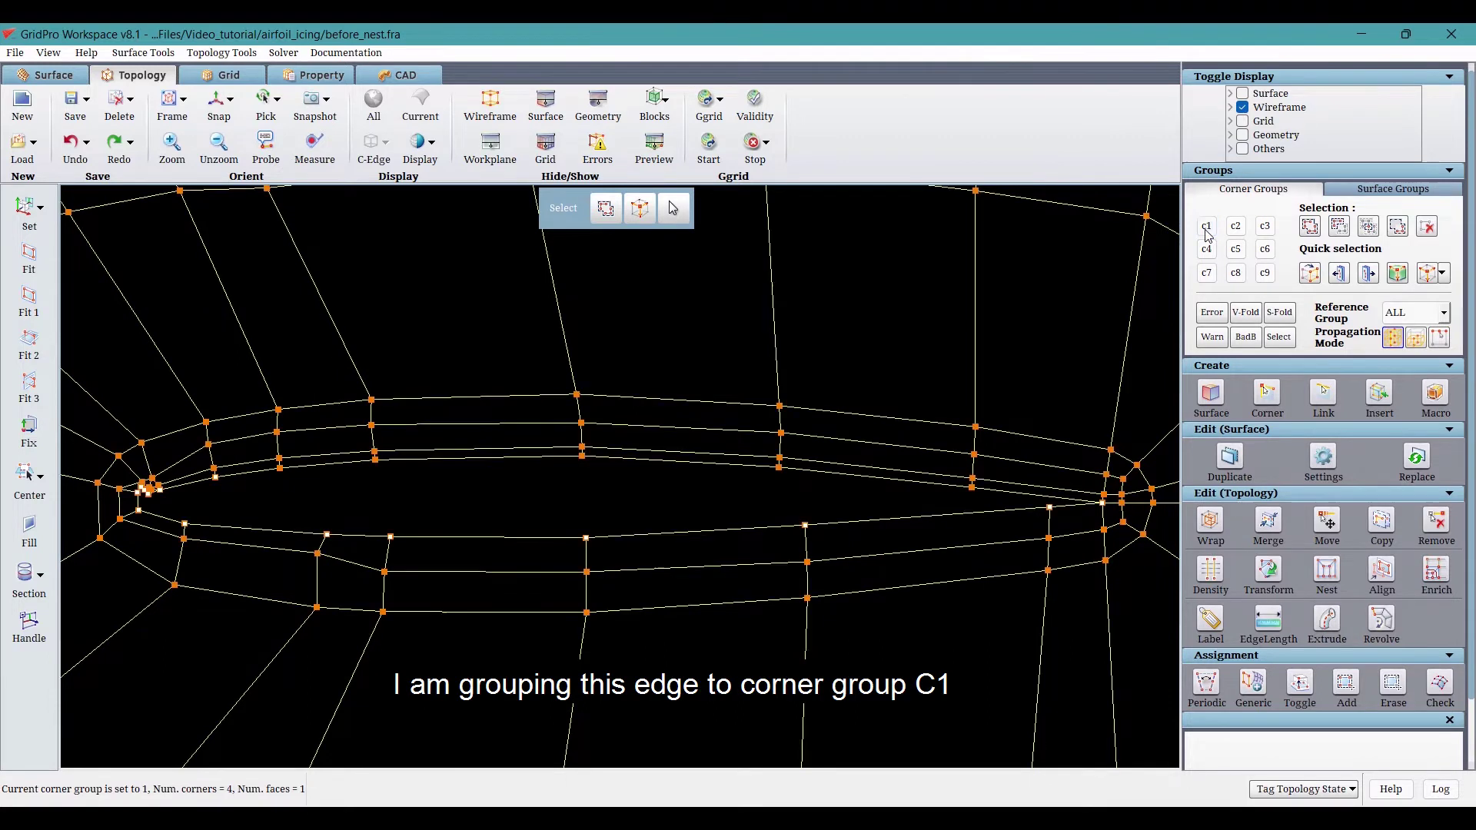
left_click(1325, 572)
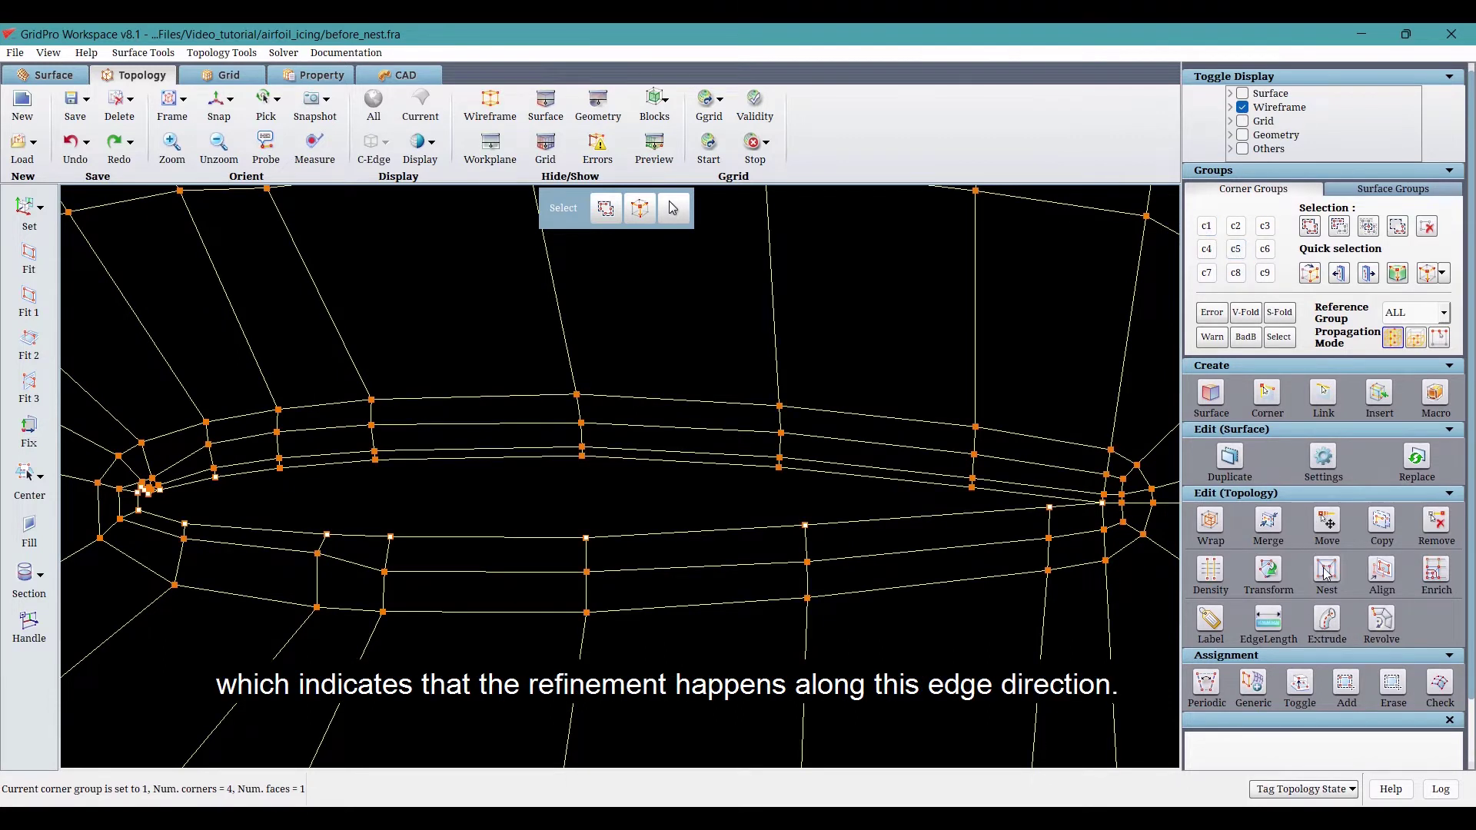
scroll(1313, 653, "down", 3)
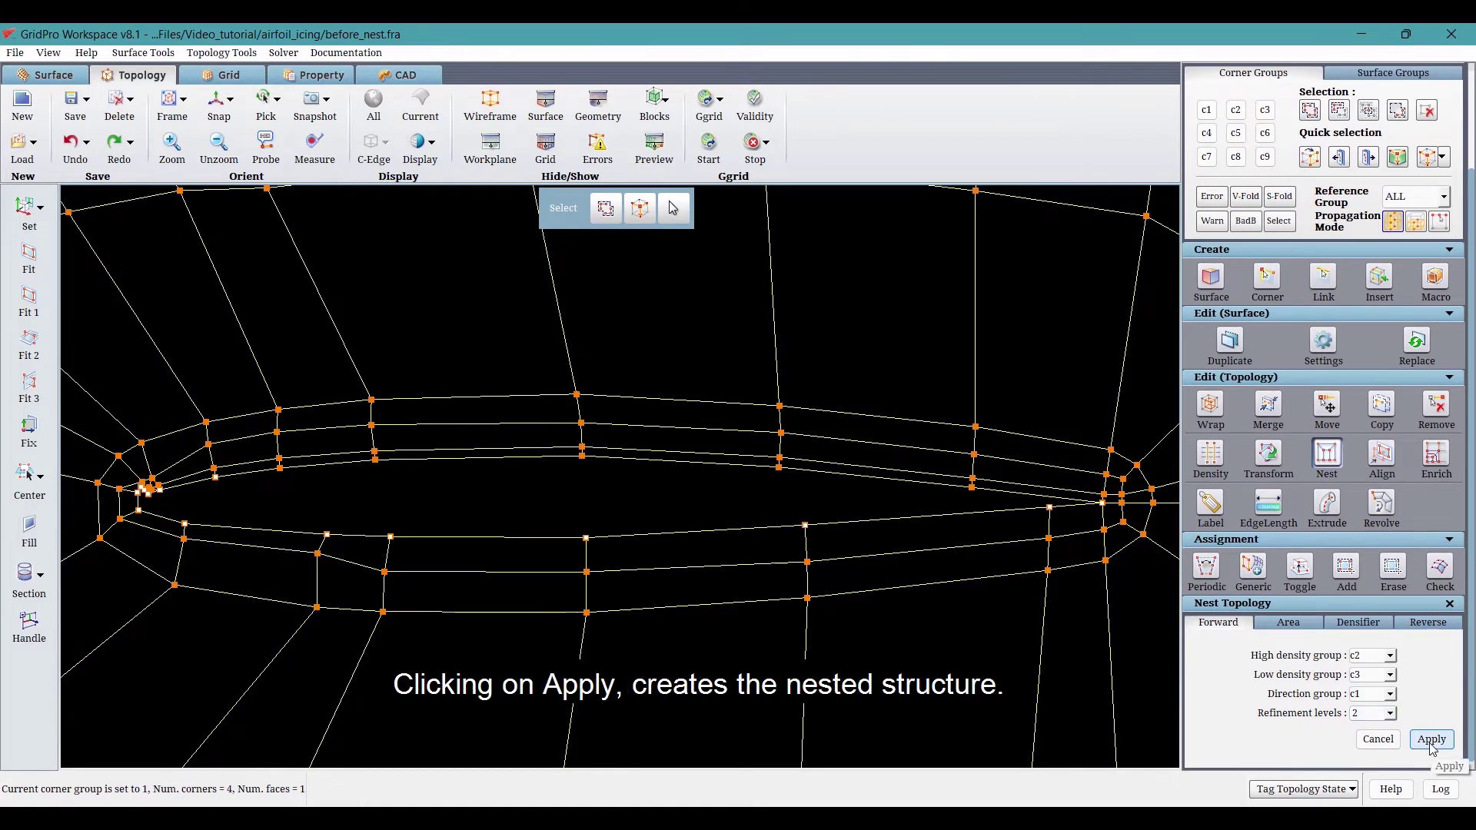
Apply the nest, then run and stop grid generation, yielding 421 blocks and 97720 cells
left_click(1430, 742)
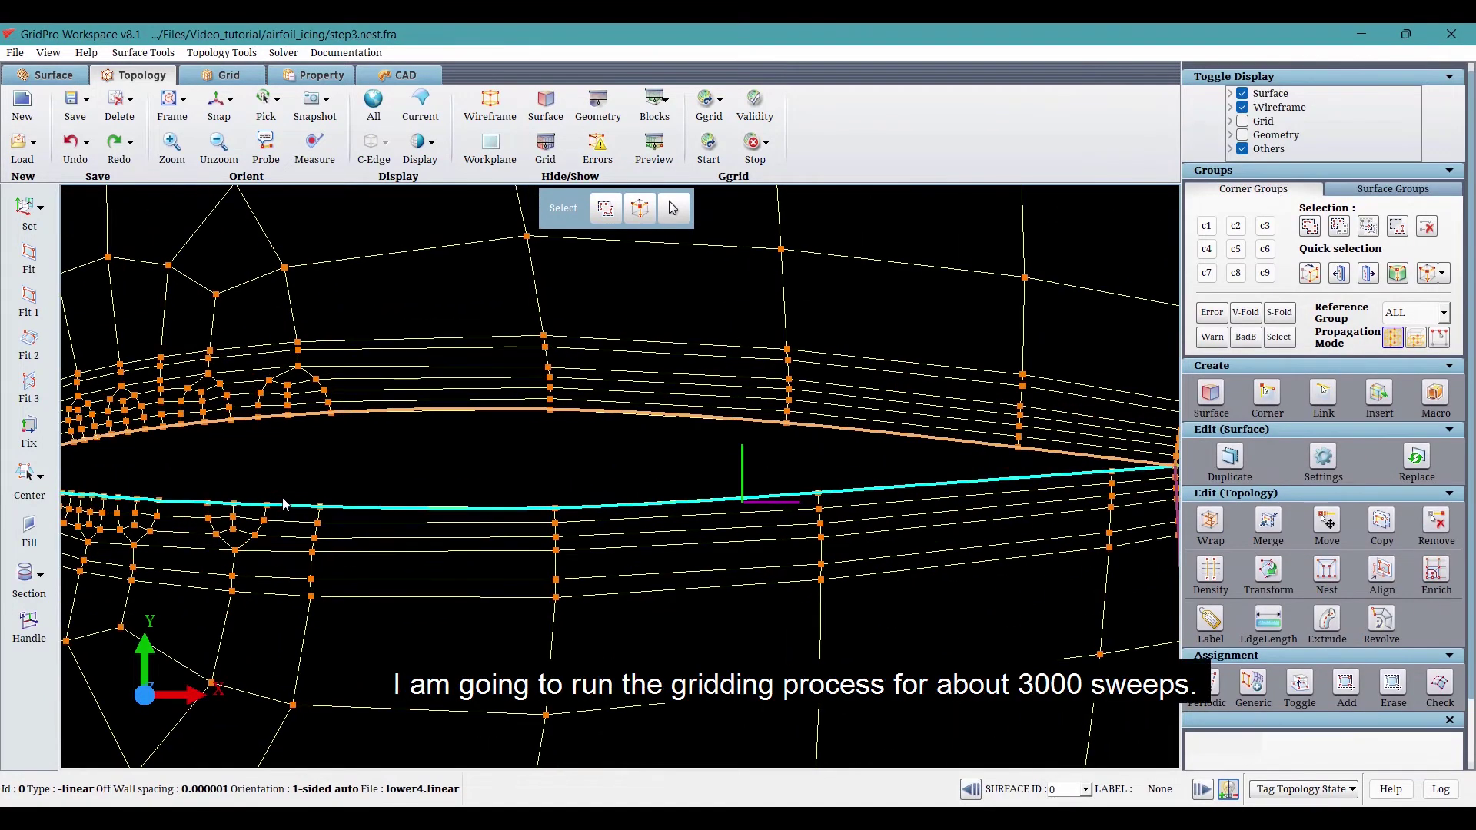
left_click_drag(284, 503, 801, 441)
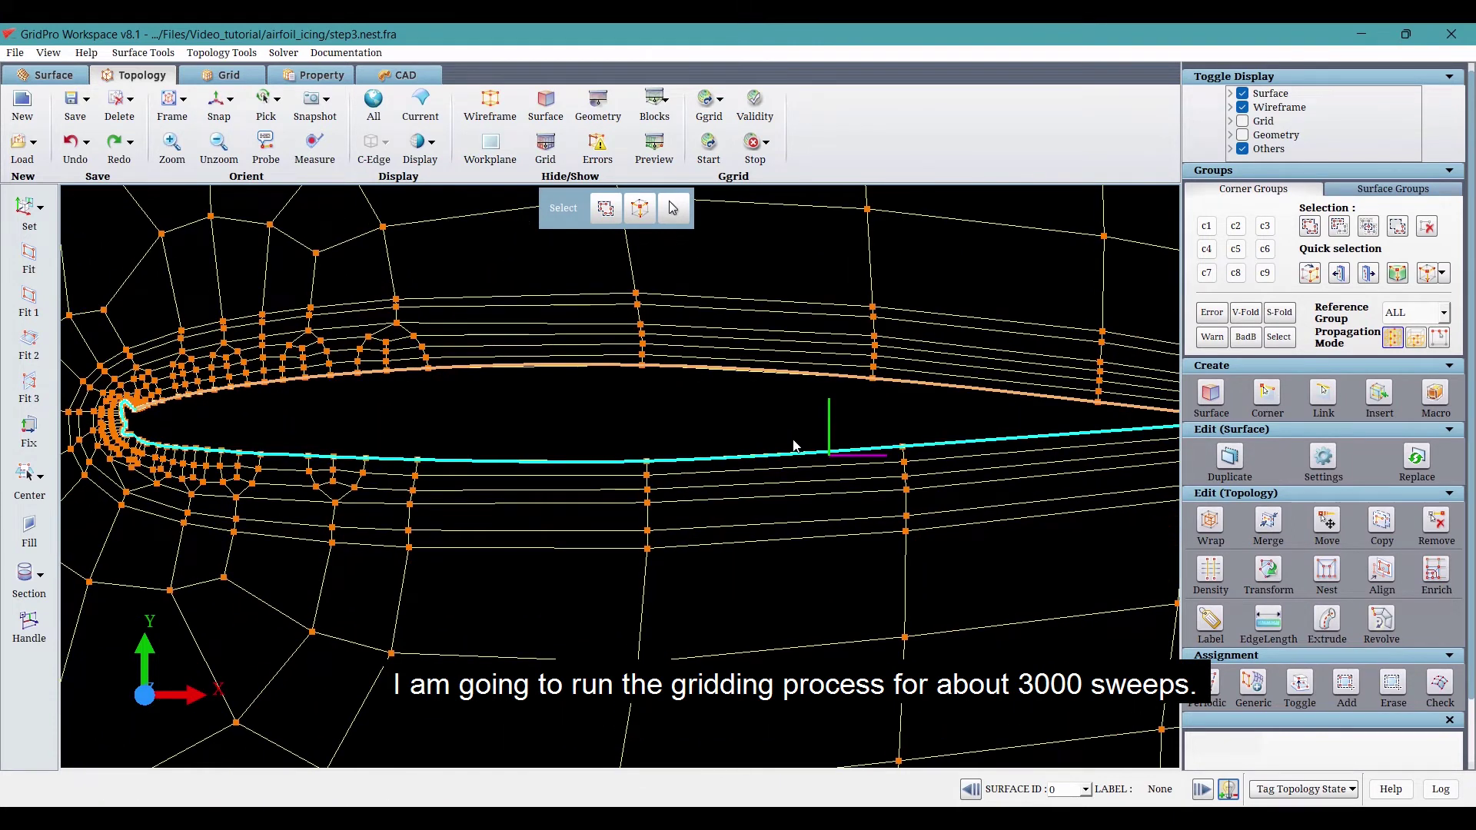
left_click(708, 146)
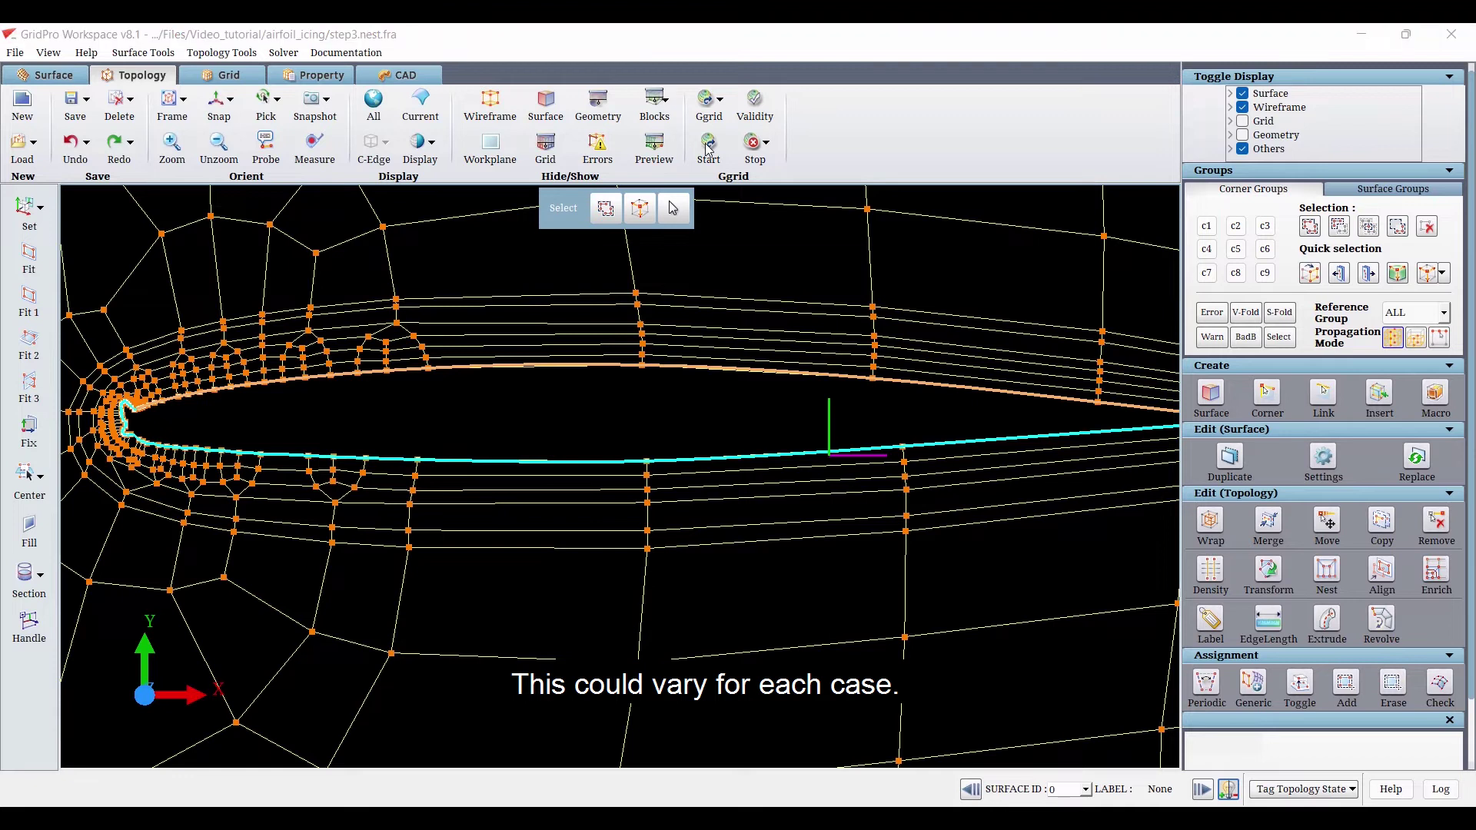
left_click(752, 559)
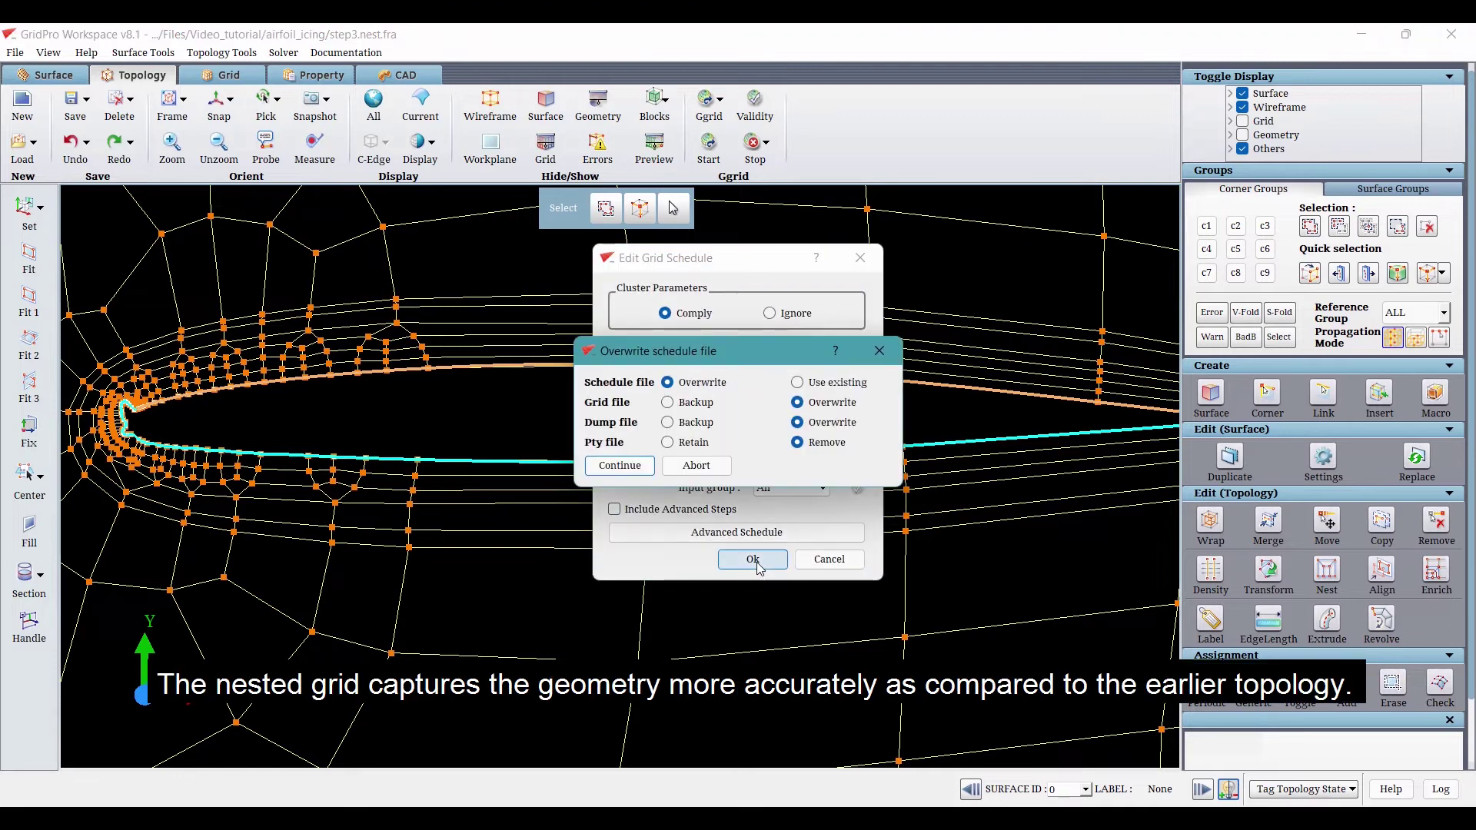
left_click(620, 466)
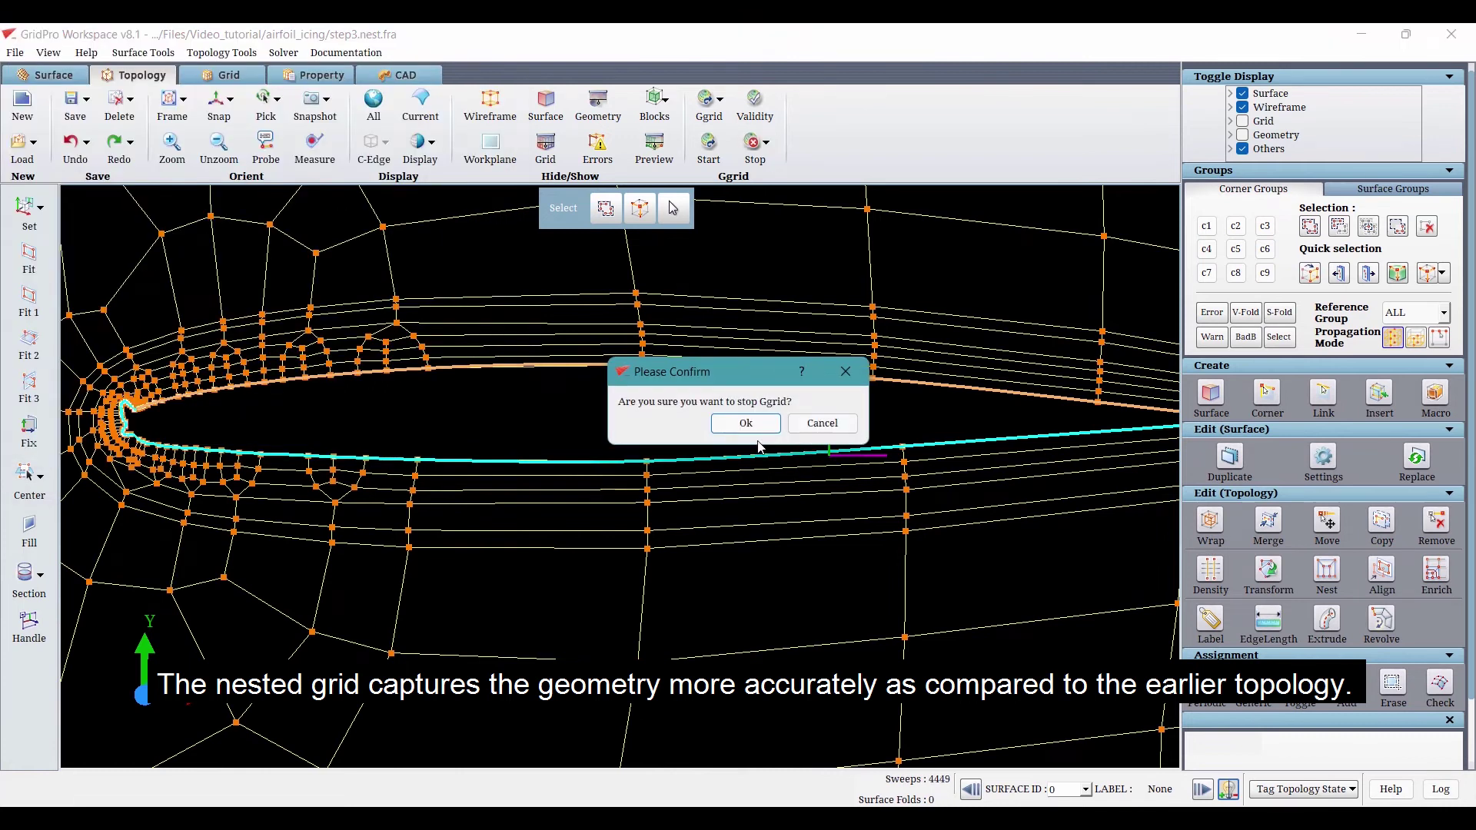
left_click(760, 429)
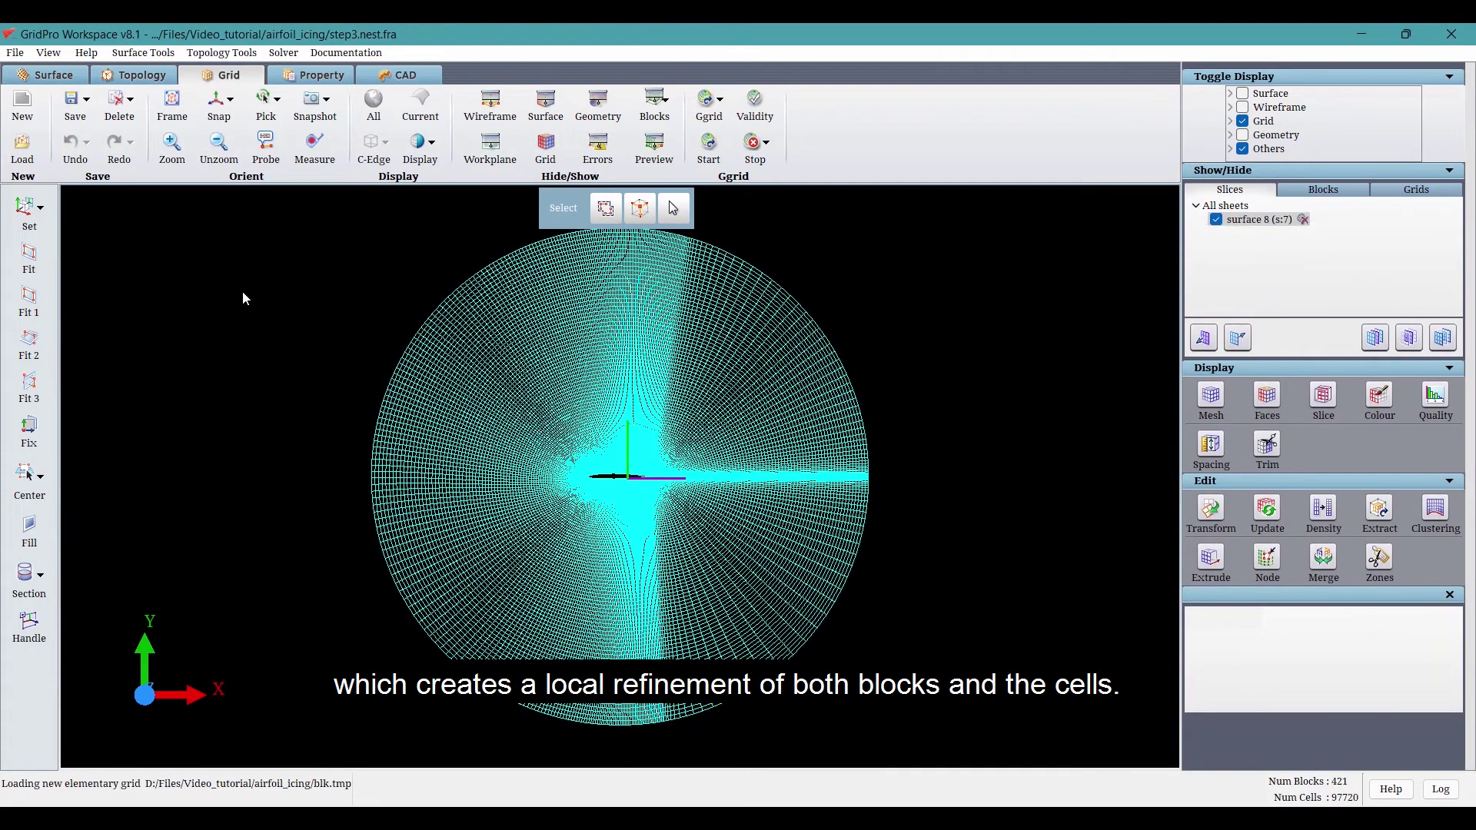
Zoom and pan to centre the fine boundary-layer cells around the iced leading edge
scroll(244, 369, "up", 10)
left_click_drag(247, 455, 562, 456)
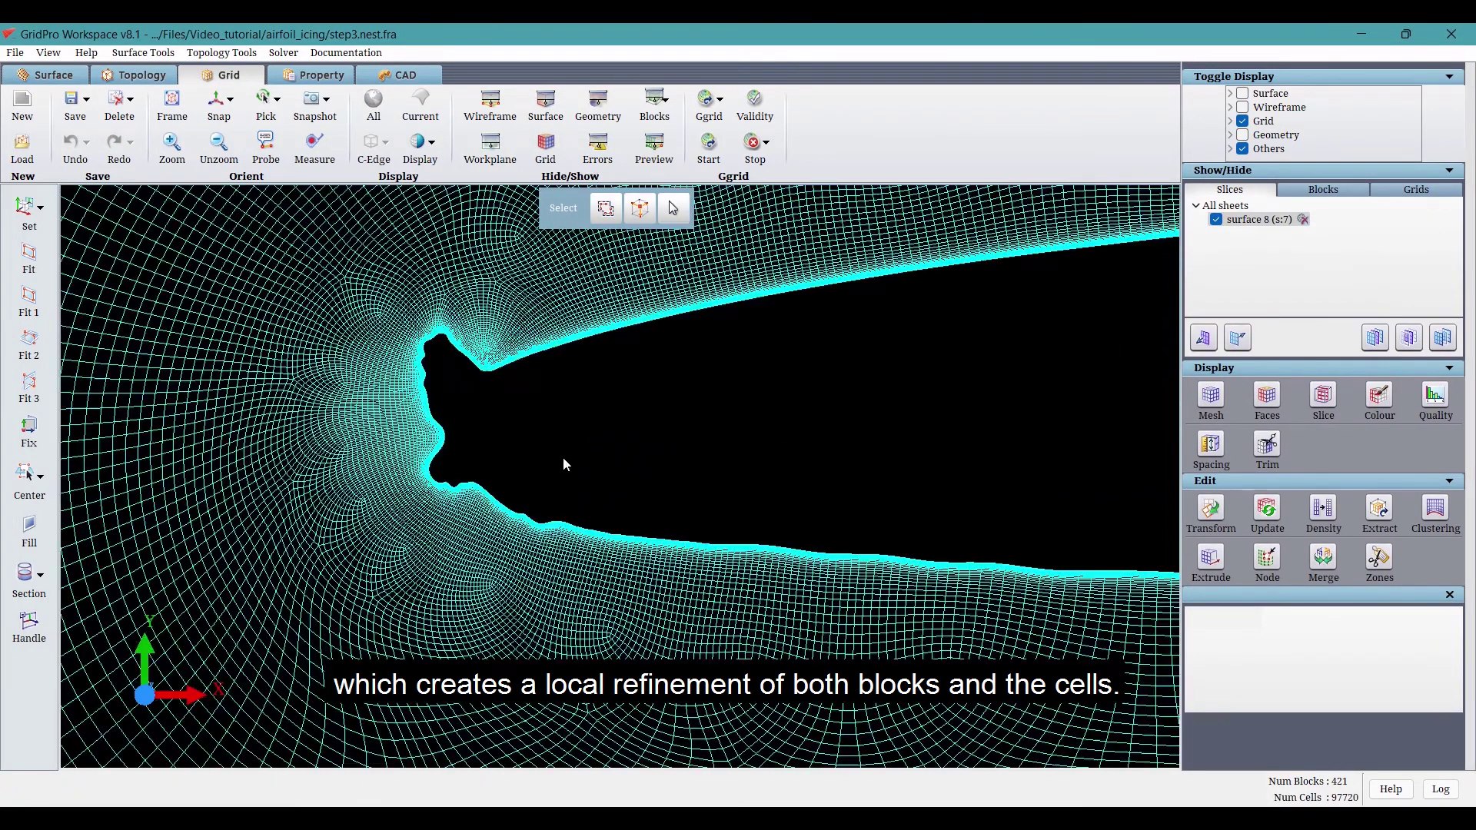
scroll(504, 464, "up", 5)
scroll(564, 608, "up", 2)
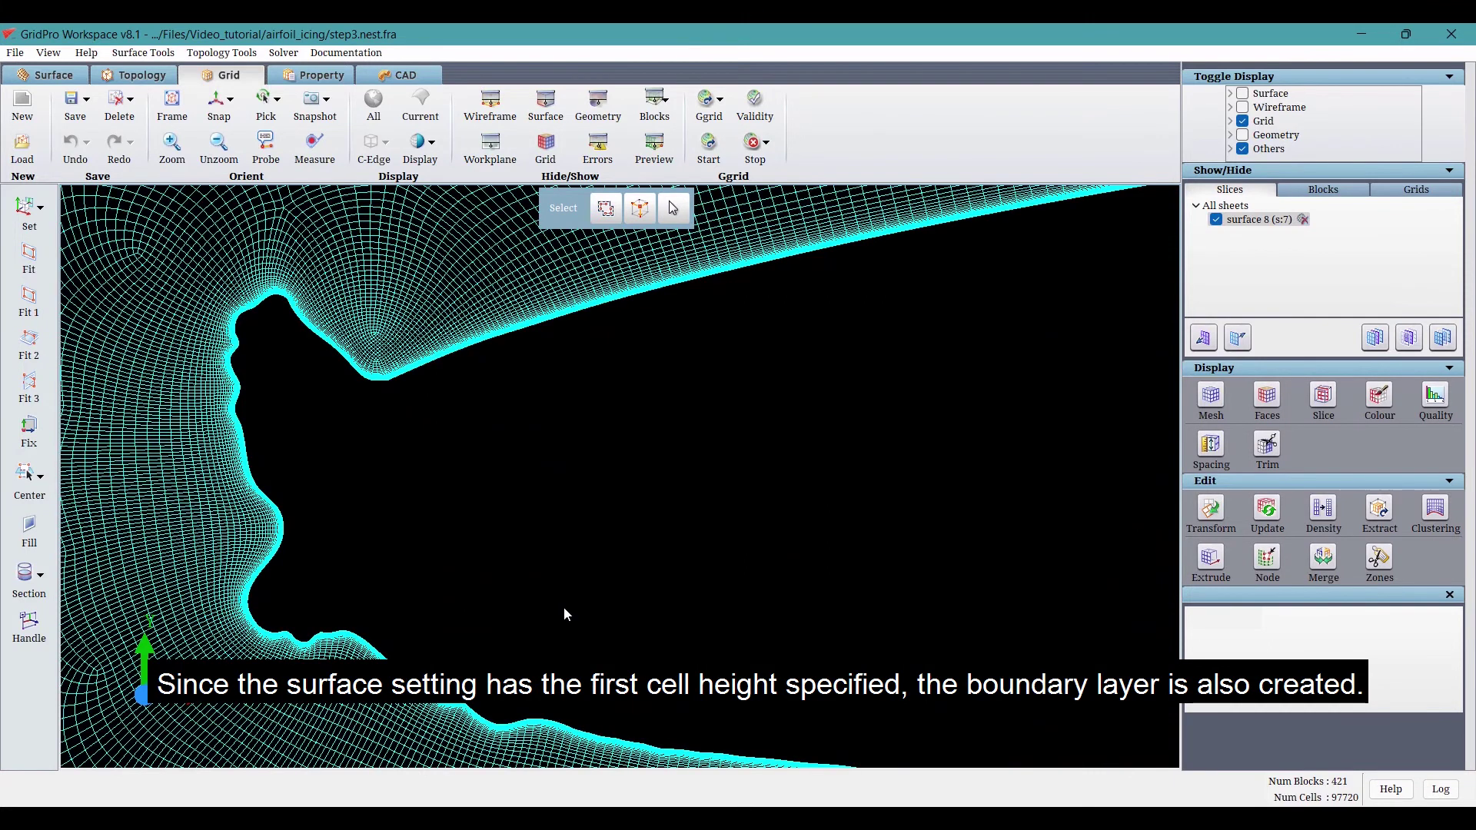
scroll(562, 570, "down", 1)
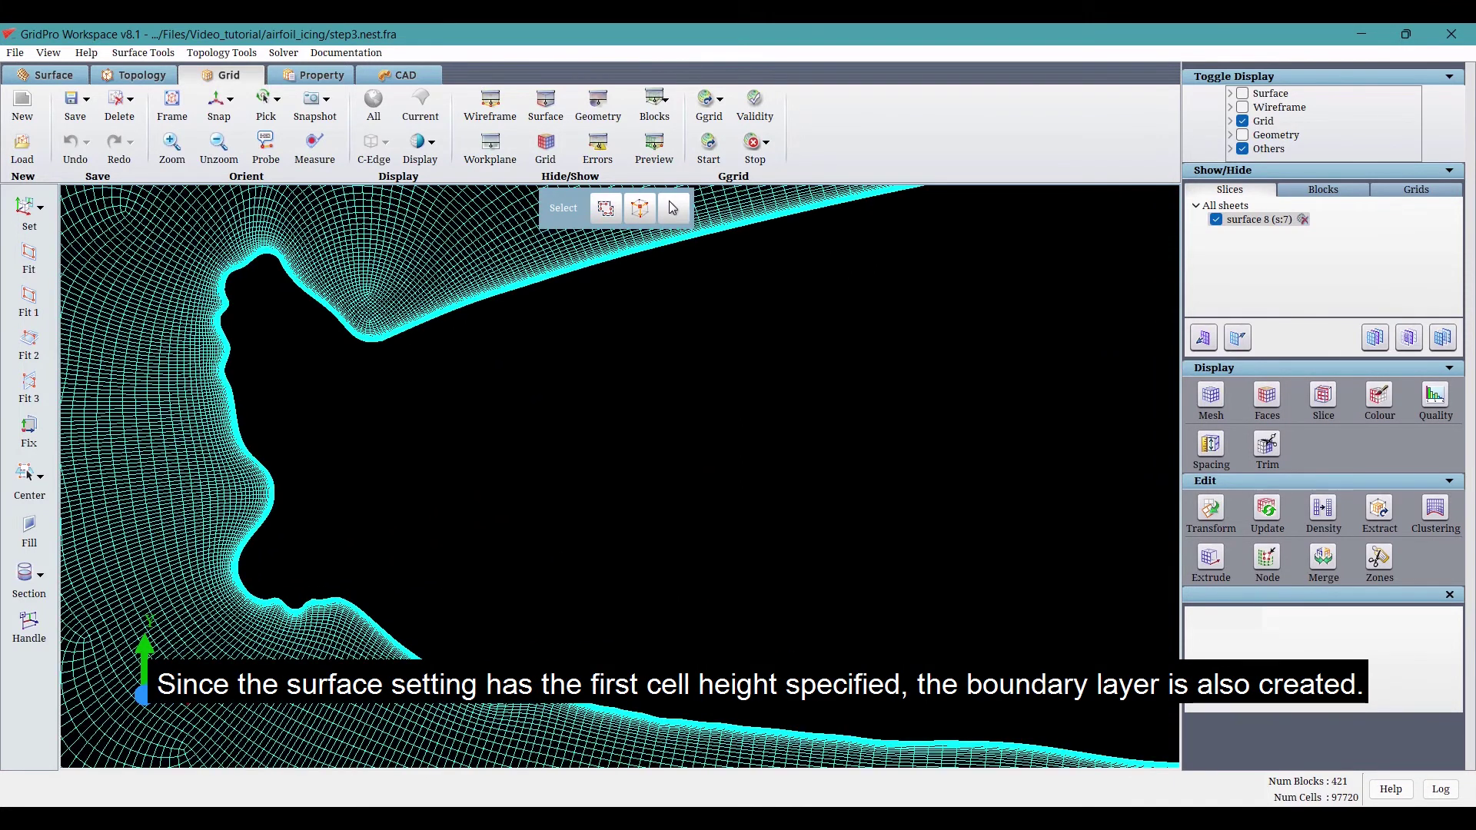